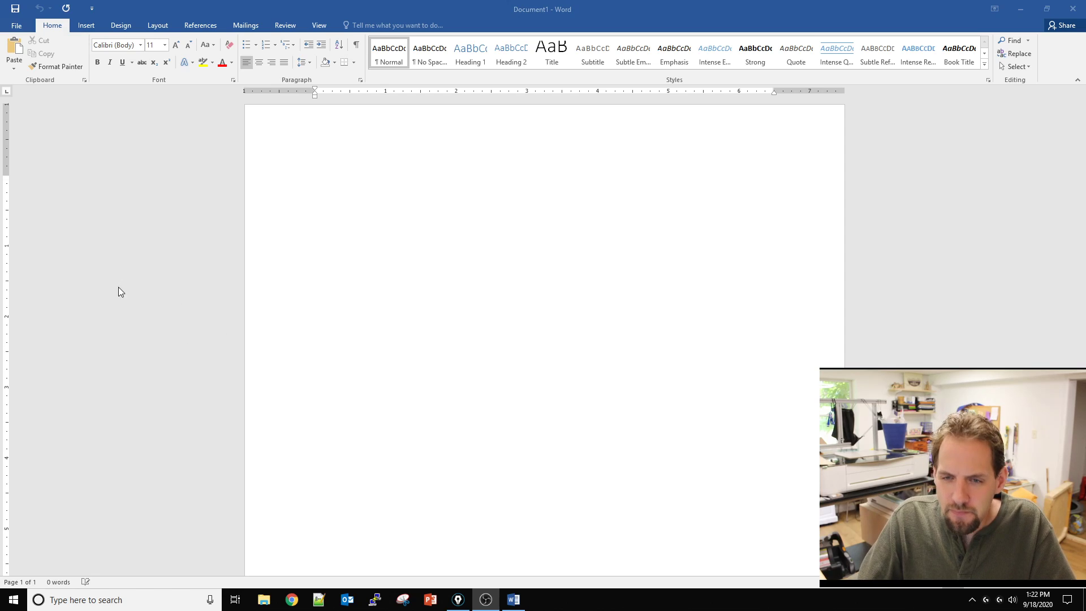
Step: Paste the captured full-desktop screenshot at the start of the blank document
click(329, 165)
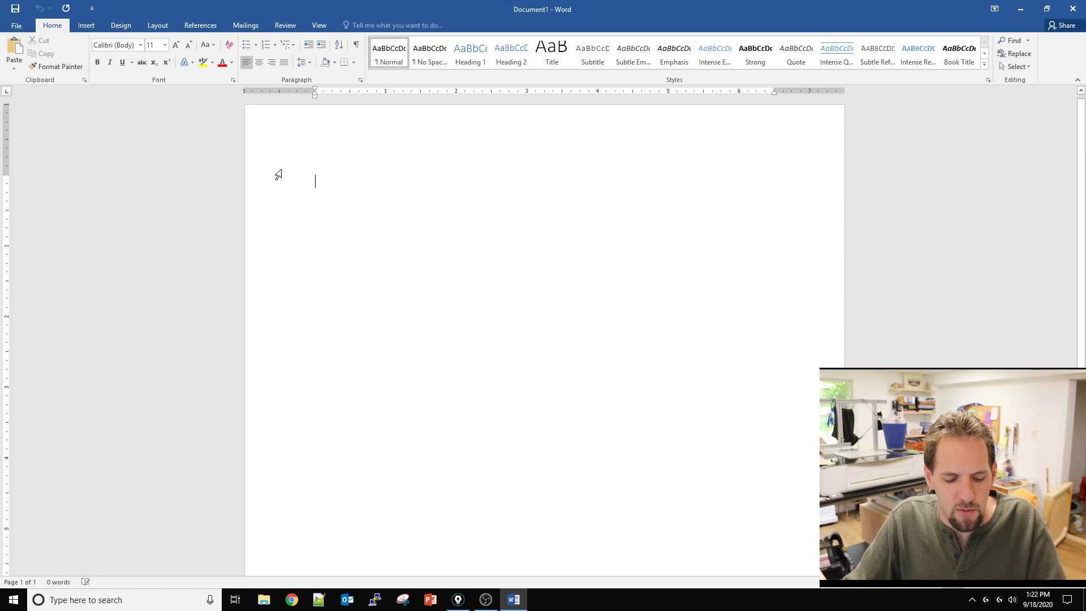
key(ctrl+v)
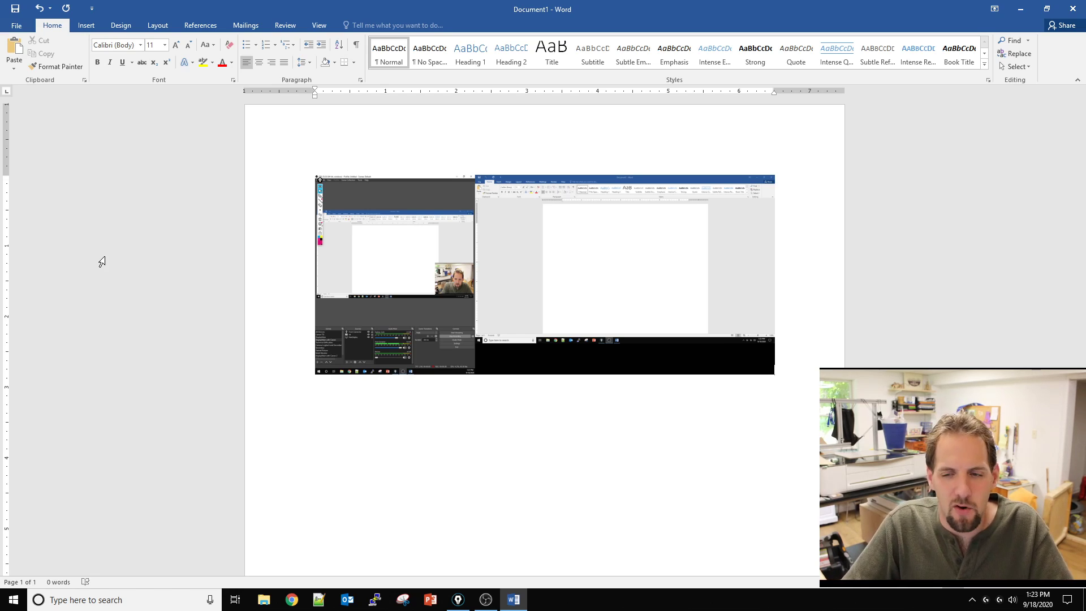
Step: Mark the boundary between the two monitors and the black area beneath the second one with the screen pen, and clear the marks
key(ctrl+shift+p)
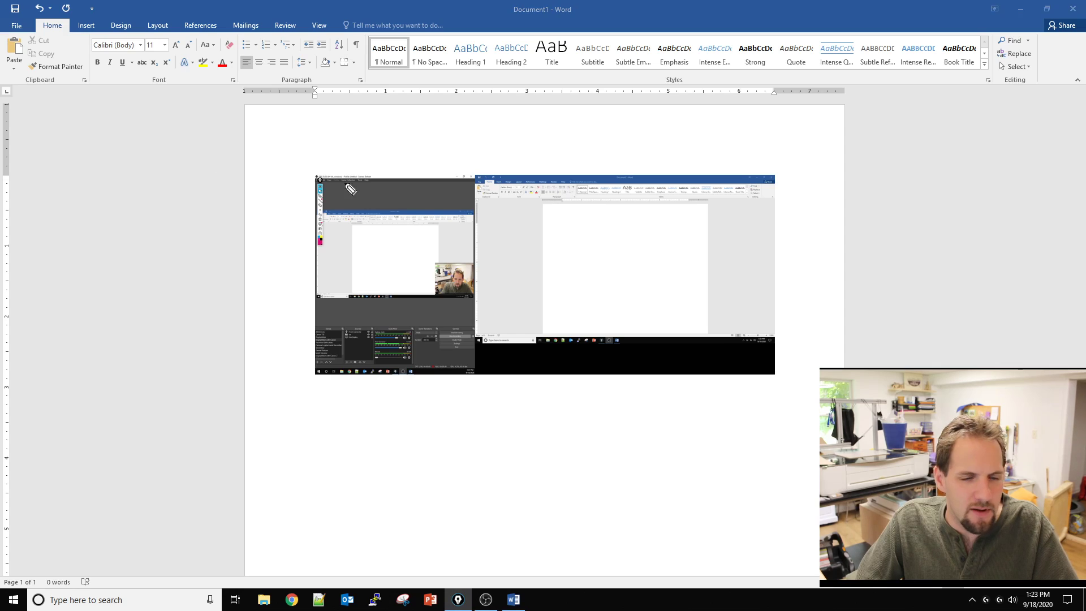
drag(476, 158, 475, 405)
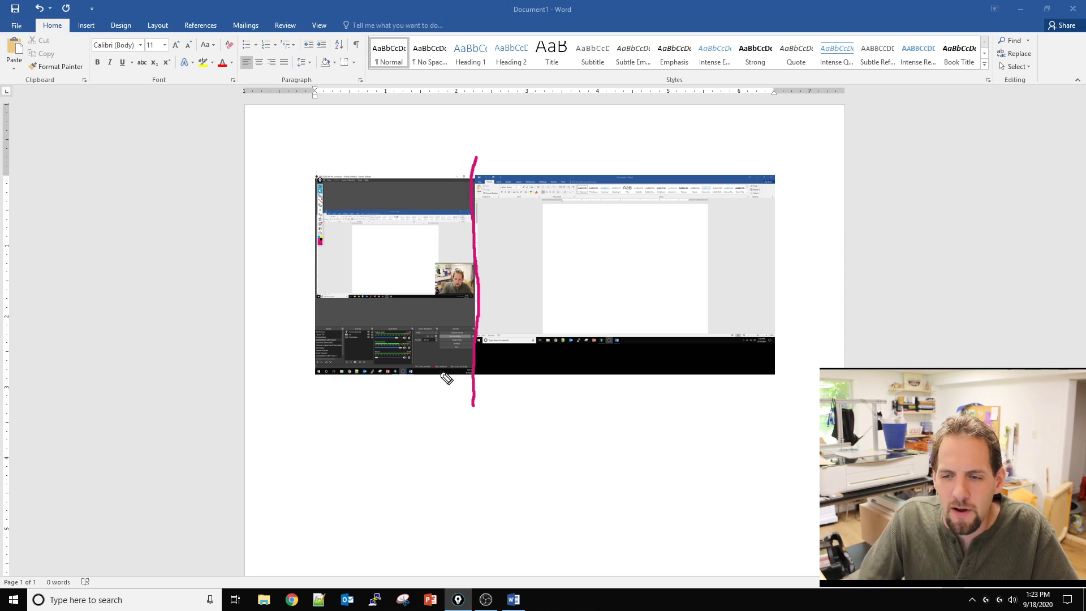
mouse_move(476, 343)
mouse_down()
mouse_move(781, 354)
mouse_move(697, 383)
mouse_move(518, 364)
mouse_move(625, 375)
mouse_up()
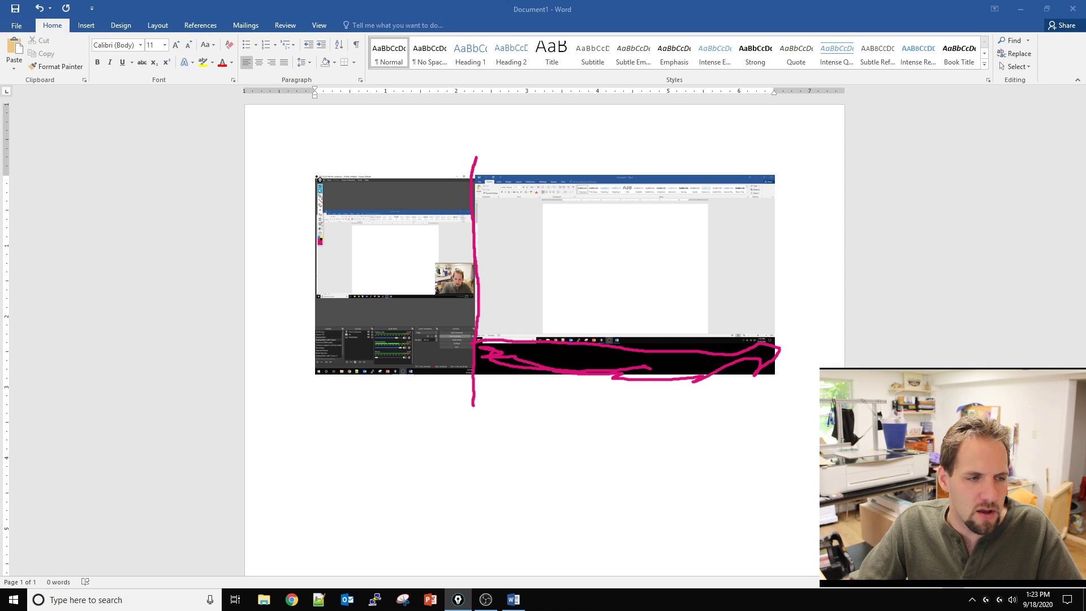
key(e)
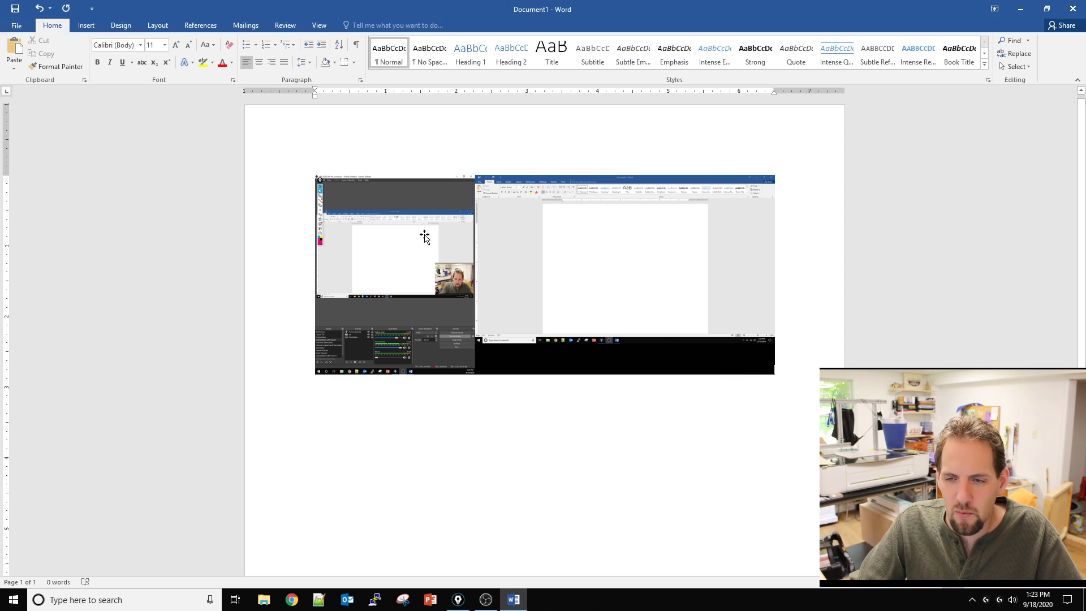
Step: Crop the pasted screenshot to the upper-right corner of the second monitor's Word window
click(481, 240)
right_click(714, 221)
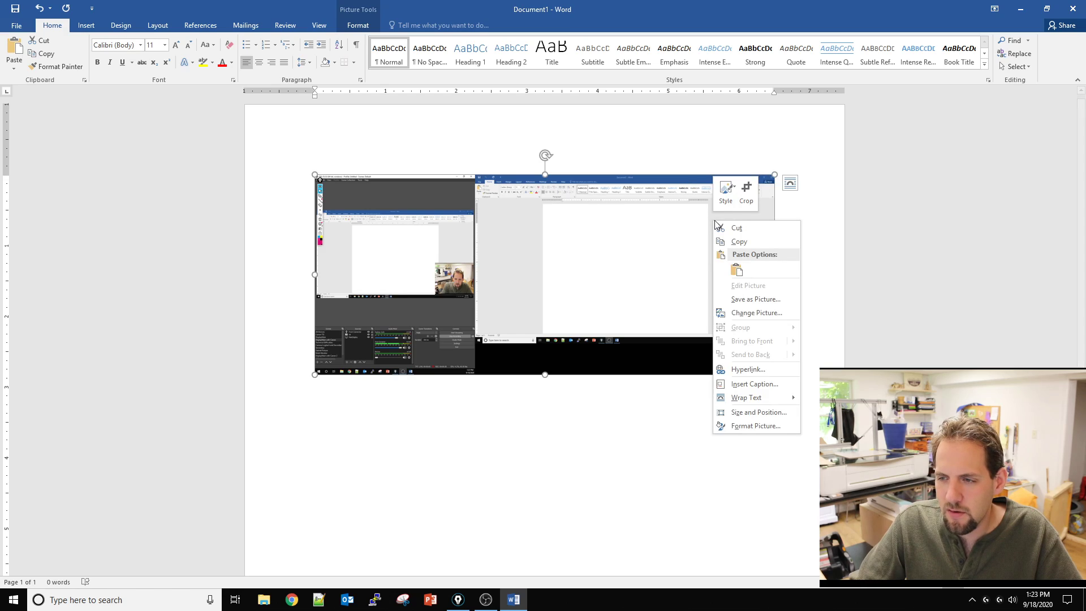
click(747, 191)
drag(320, 366, 699, 237)
click(622, 347)
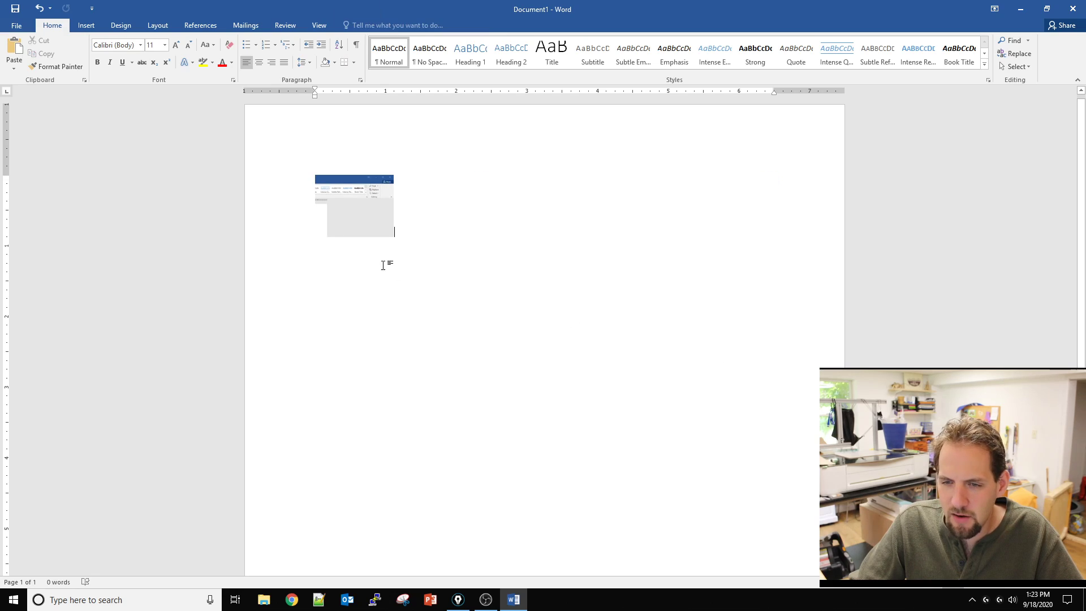
Step: Enlarge the cropped picture proportionally to about 4.2 inches wide
click(385, 227)
drag(395, 236, 613, 410)
click(715, 375)
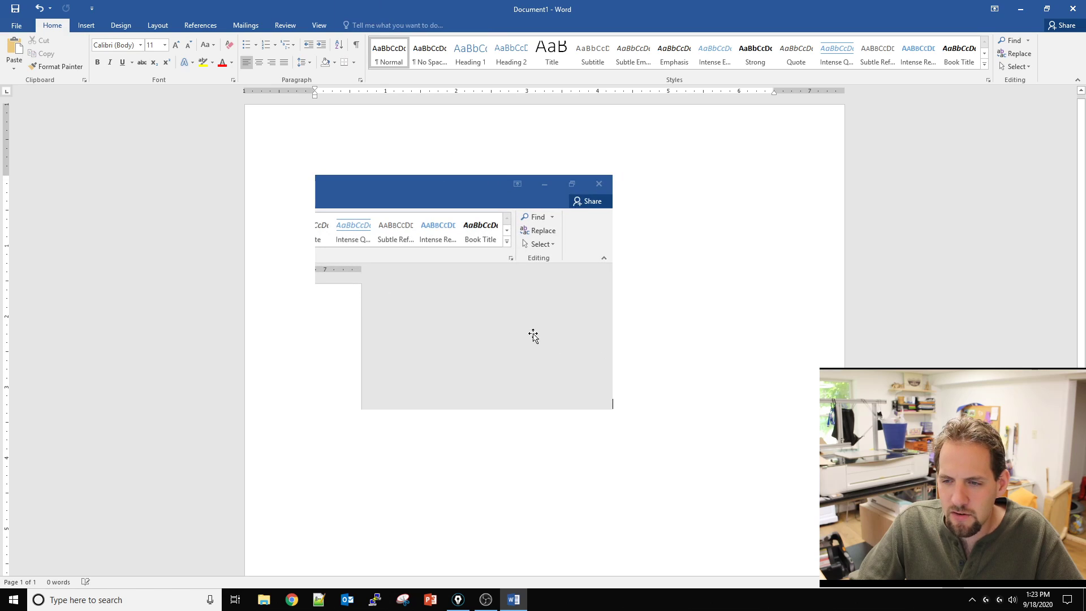
click(578, 325)
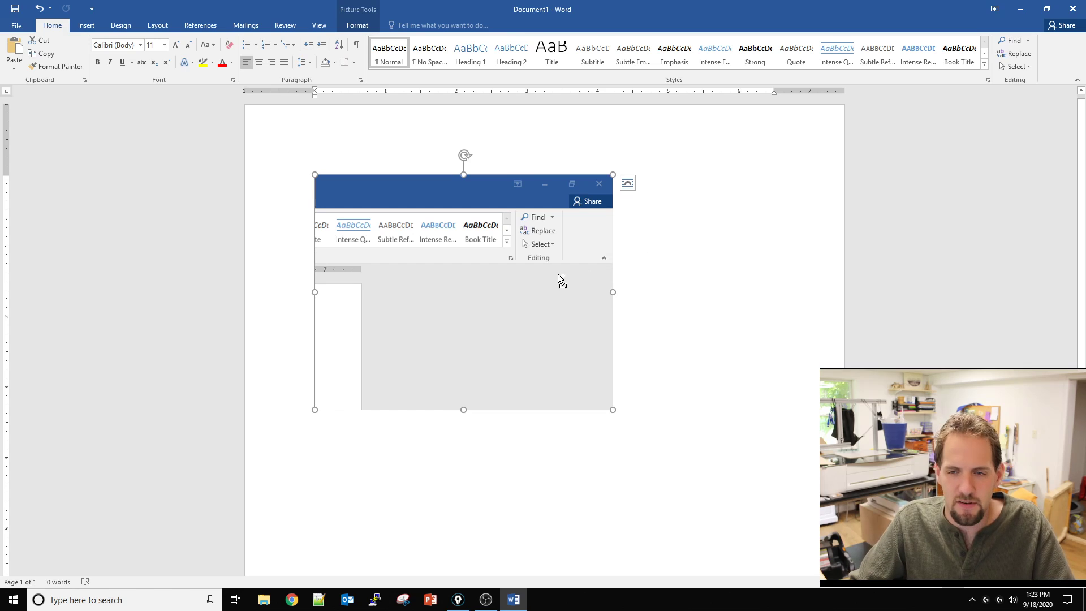
Step: Save the document as test.docx and close it
key(ctrl+s)
click(172, 182)
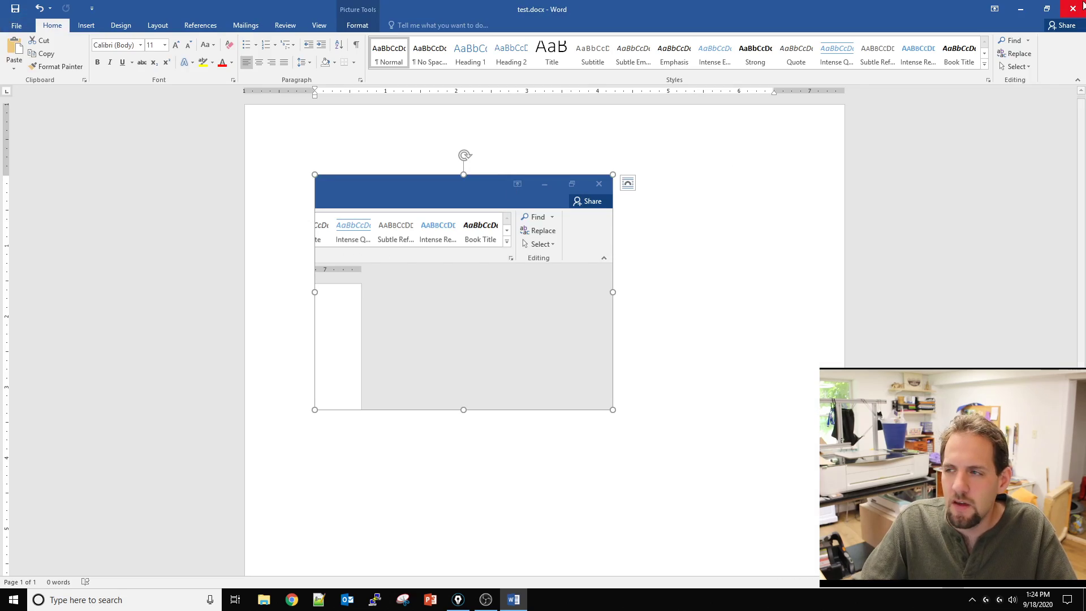
click(1020, 9)
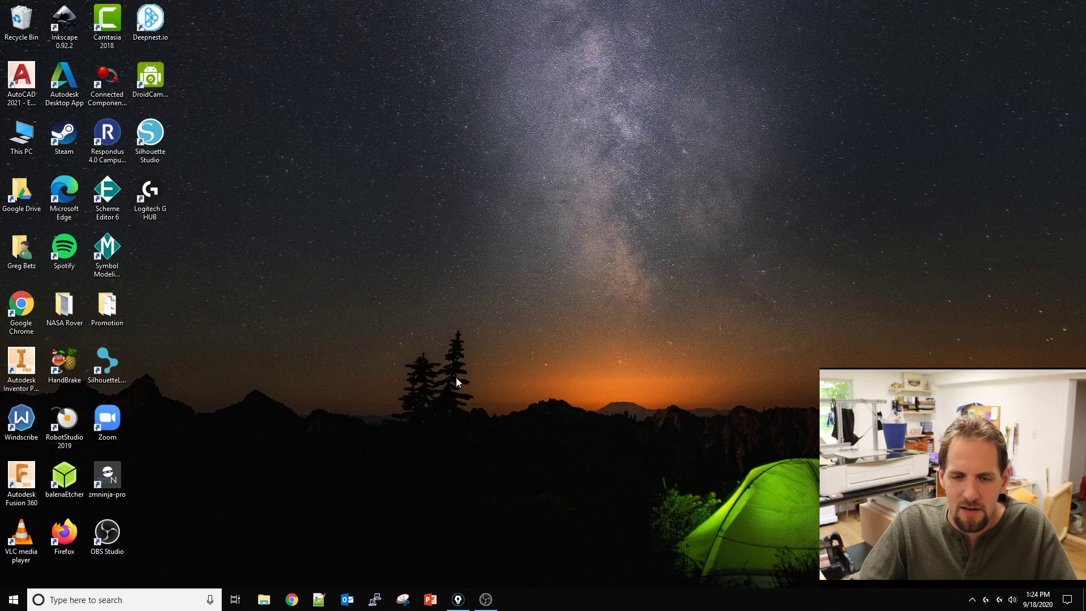
Step: Open test.docx from Word's recent documents, put its window away and return to Desktop 2
click(14, 600)
scroll(192, 534, down, 2)
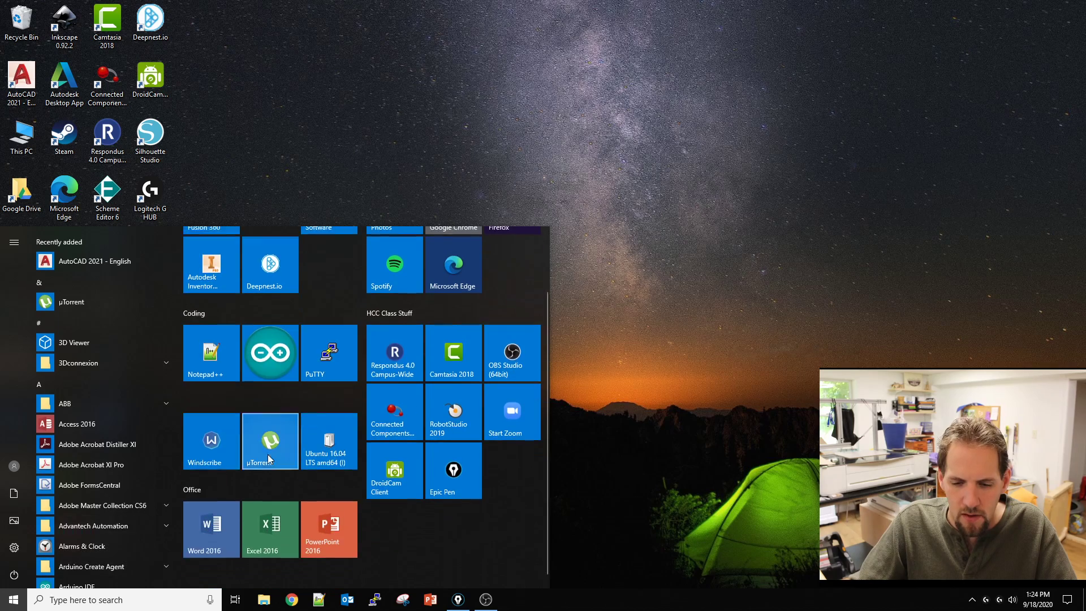
right_click(211, 525)
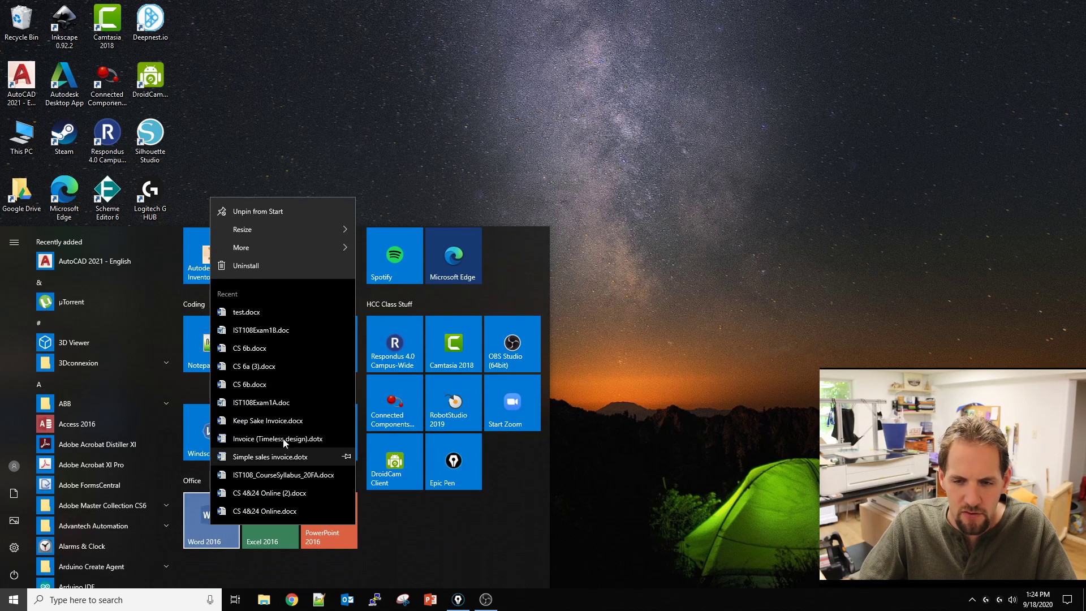
click(307, 310)
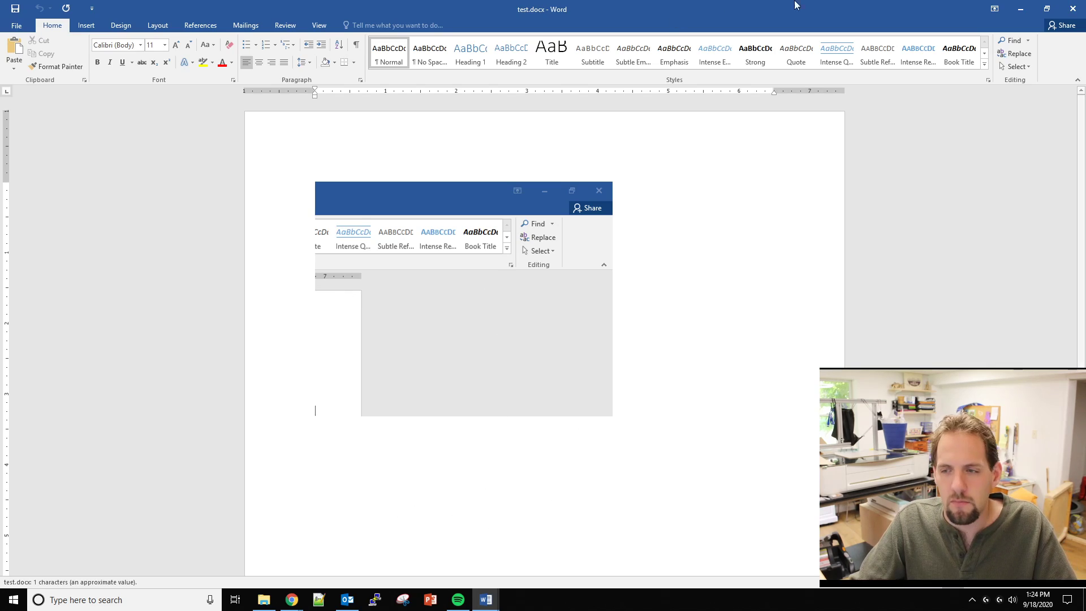
click(1020, 8)
key(super+Tab)
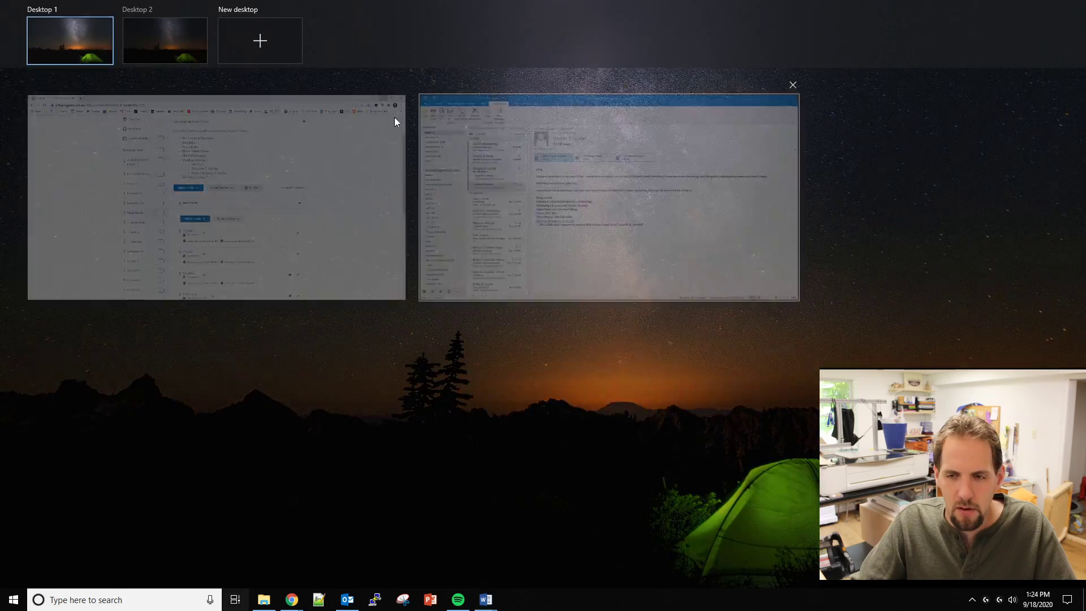
click(171, 42)
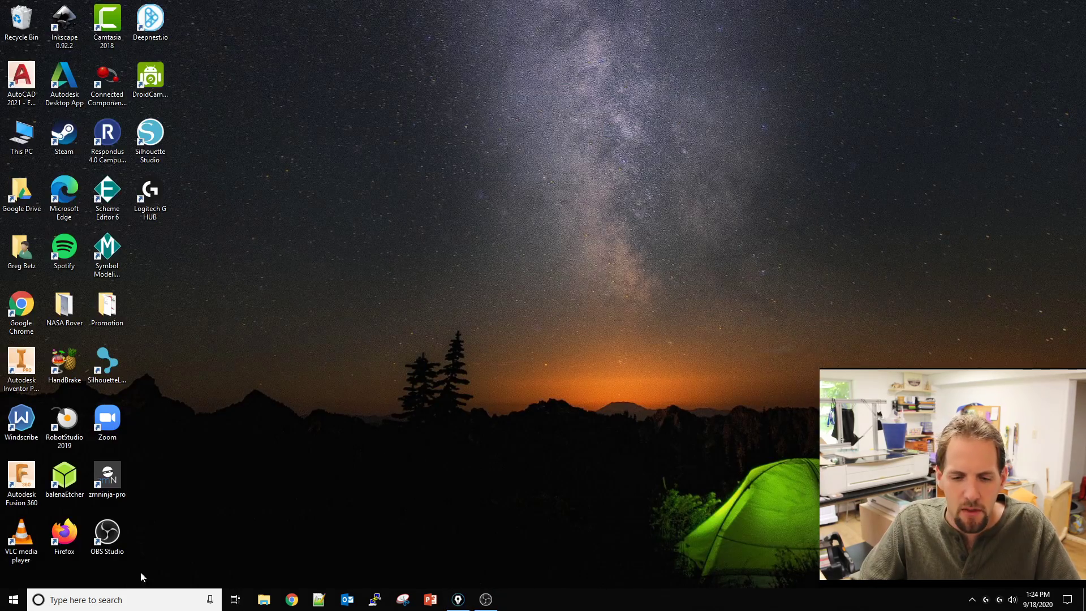
Step: Open test.docx in Word again on Desktop 2
click(14, 600)
scroll(311, 436, down, 3)
click(228, 526)
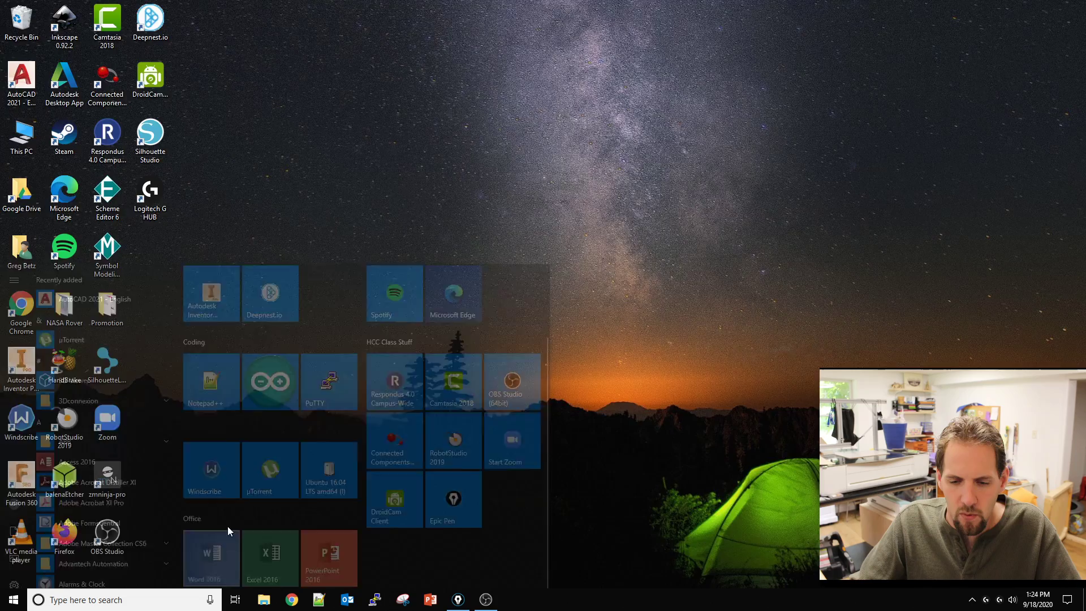
key(super+d)
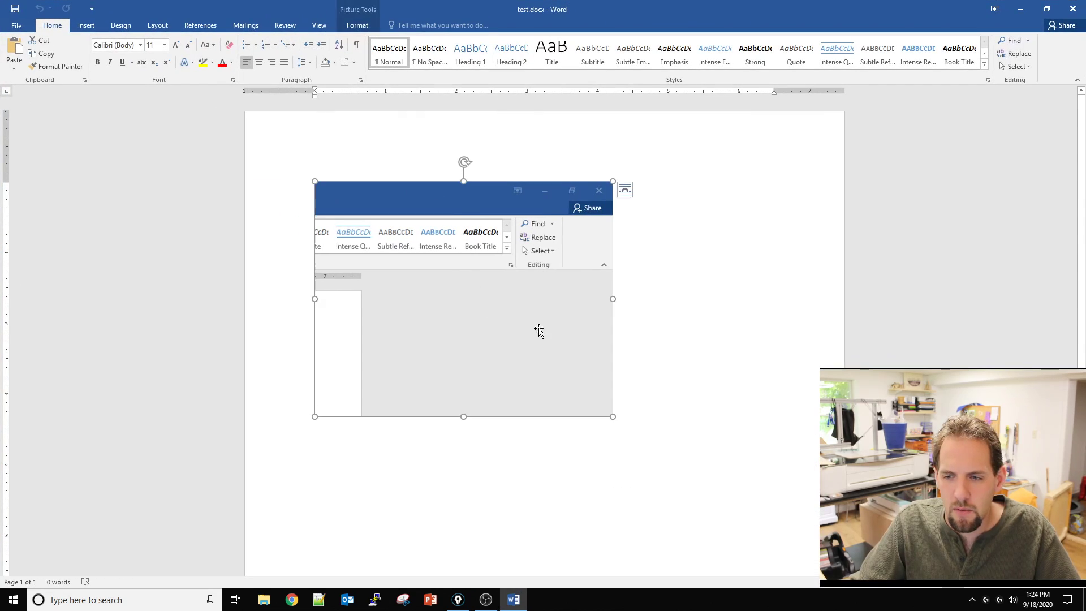
Step: Extend the picture's crop area to bring back more of the Word window, and shrink the picture to about 3.75 inches wide
right_click(528, 237)
click(565, 209)
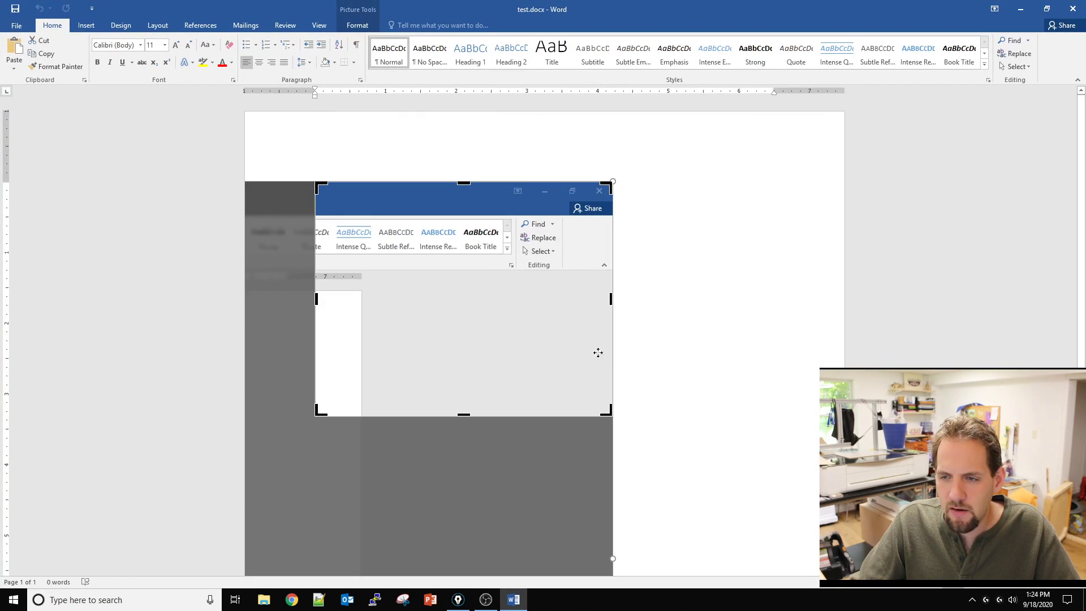
scroll(589, 388, down, 1)
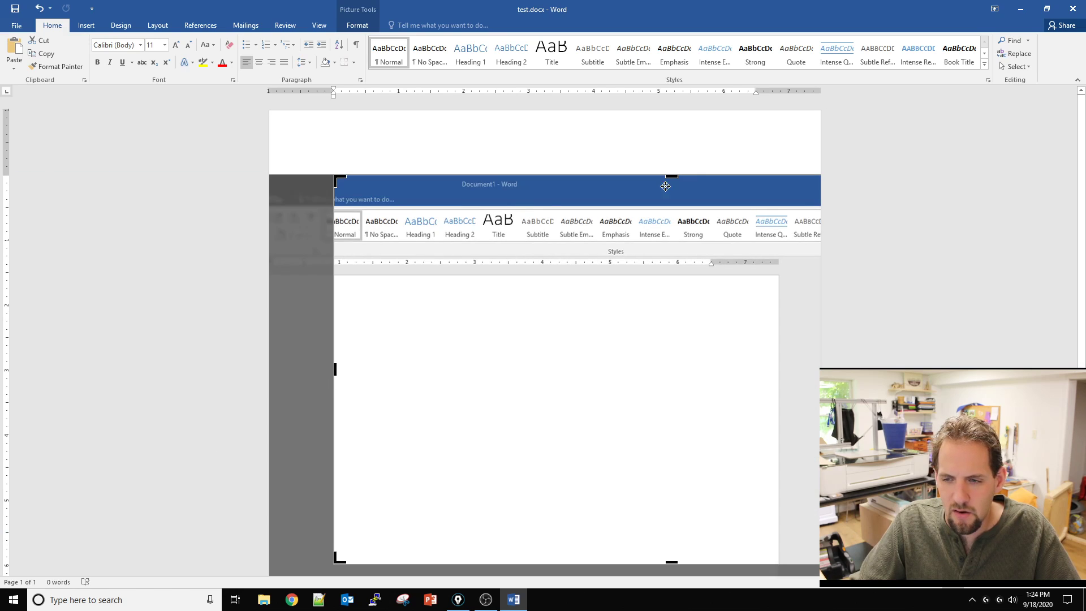
key(Escape)
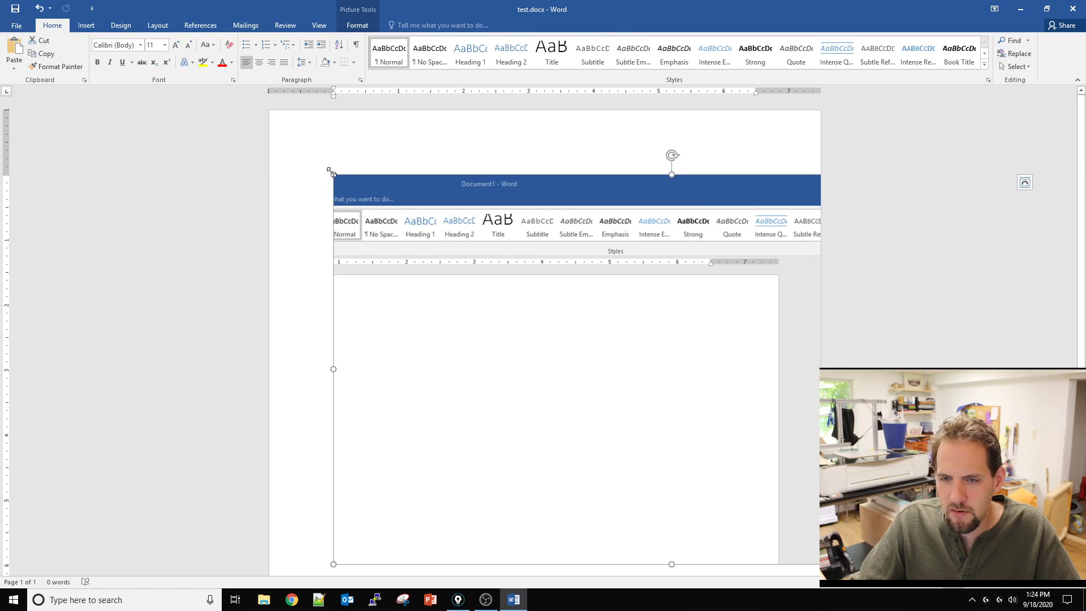
drag(332, 172, 751, 441)
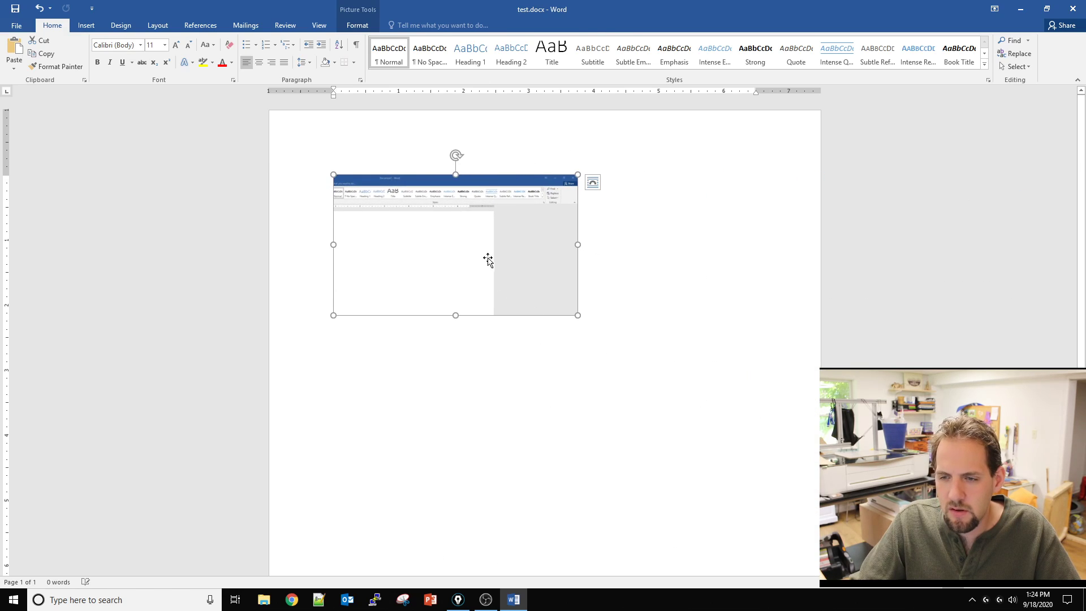
Step: Extend the crop area past the hidden parts to restore both monitors, and trim the frame back to the screenshot's lower-left corner
right_click(515, 234)
click(534, 210)
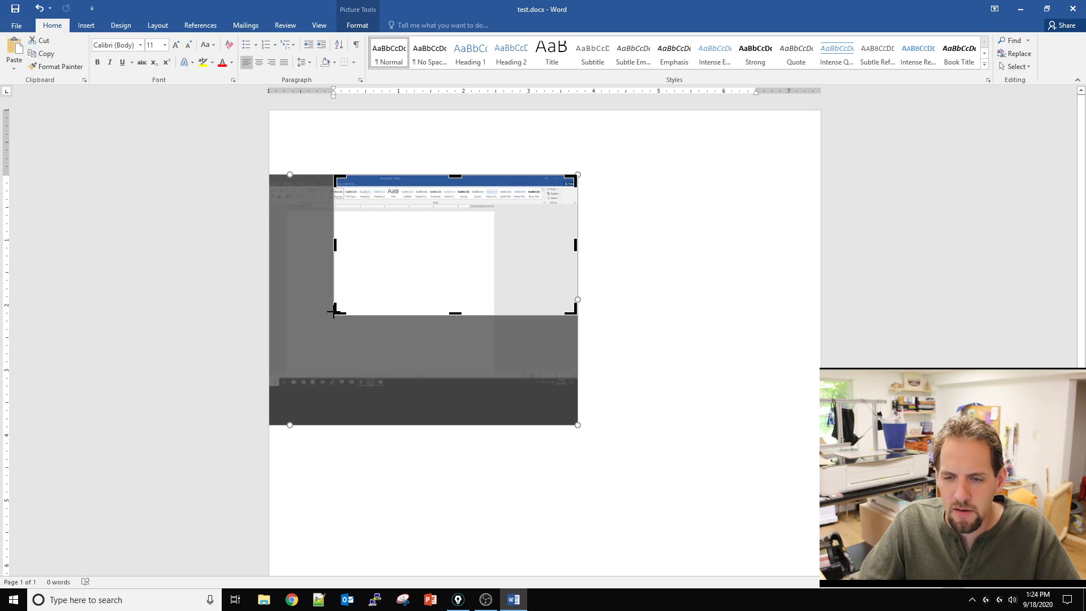
drag(332, 311, 75, 369)
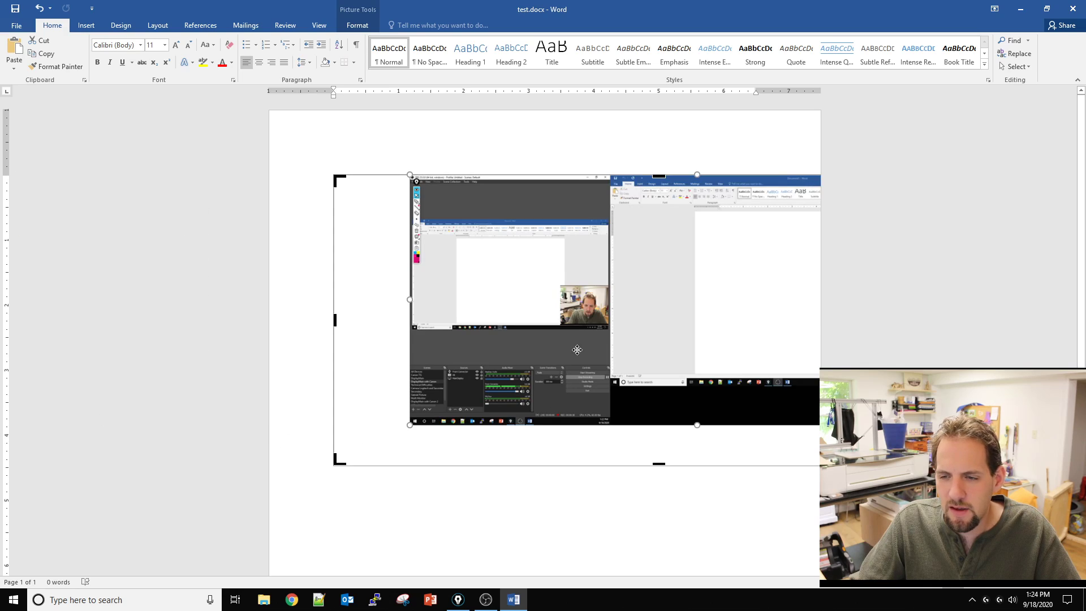
drag(334, 455, 407, 426)
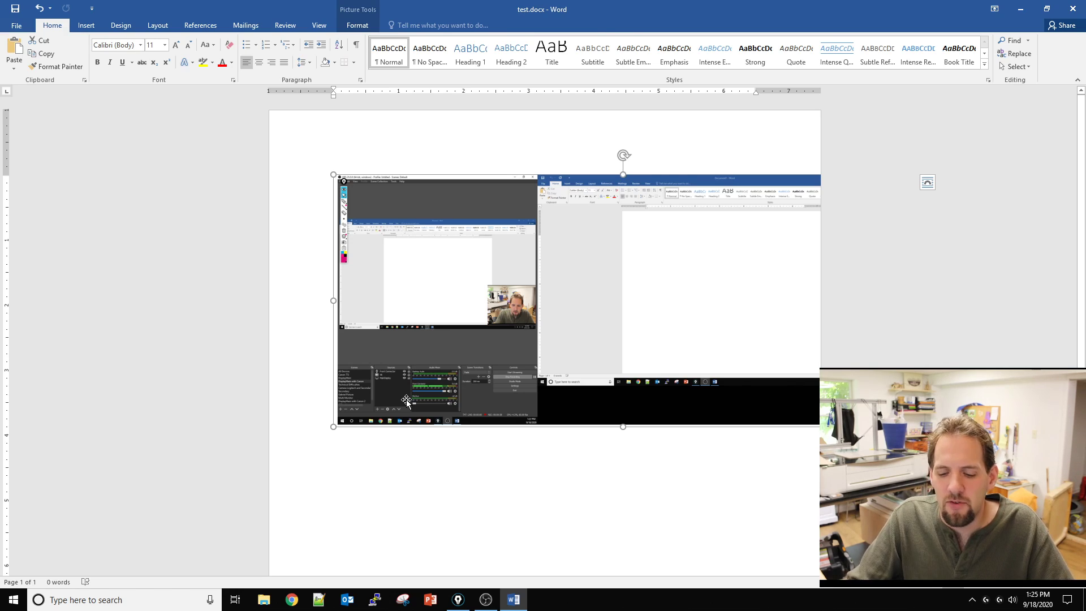
Step: Delete the screenshot from the document and reduce the Word window to a smaller one on the desktop
key(Delete)
drag(539, 7, 477, 96)
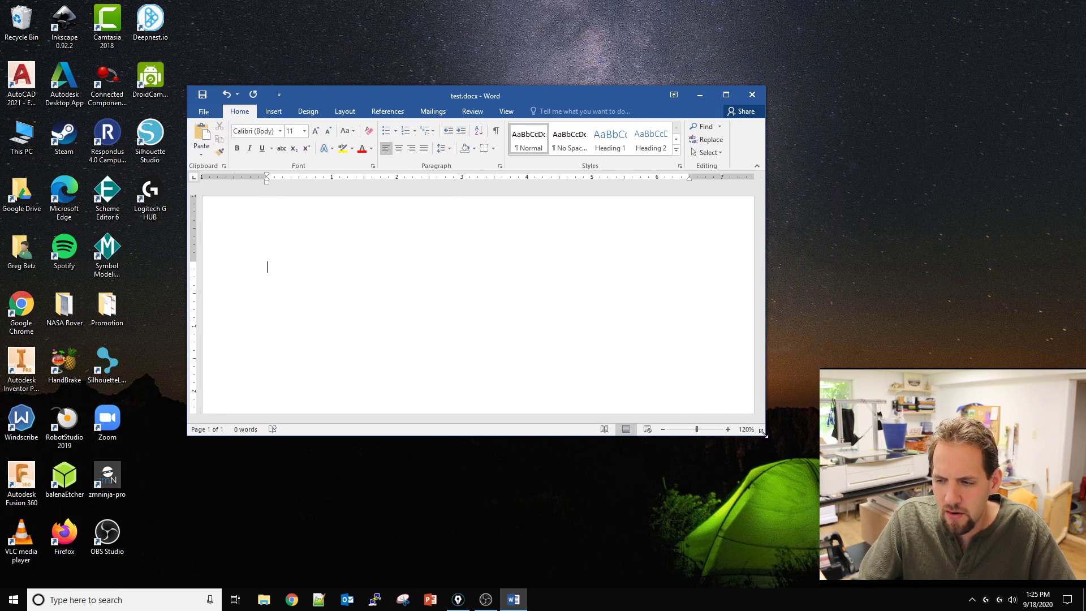
drag(761, 431, 727, 429)
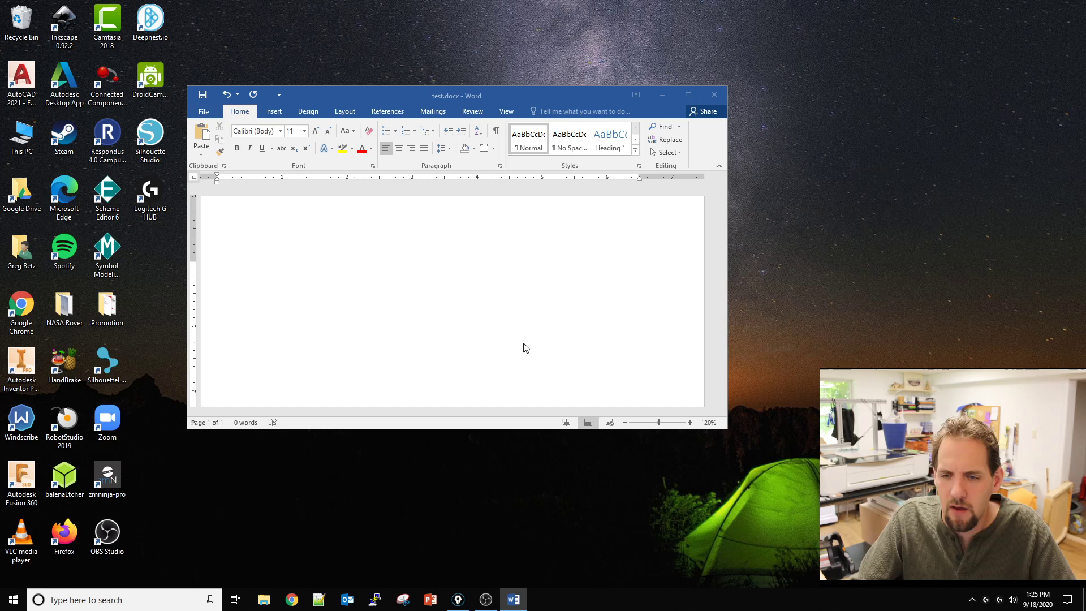
Step: Open File Explorer, shrink its window and place it over the Word window, and capture only that active window
key(super+e)
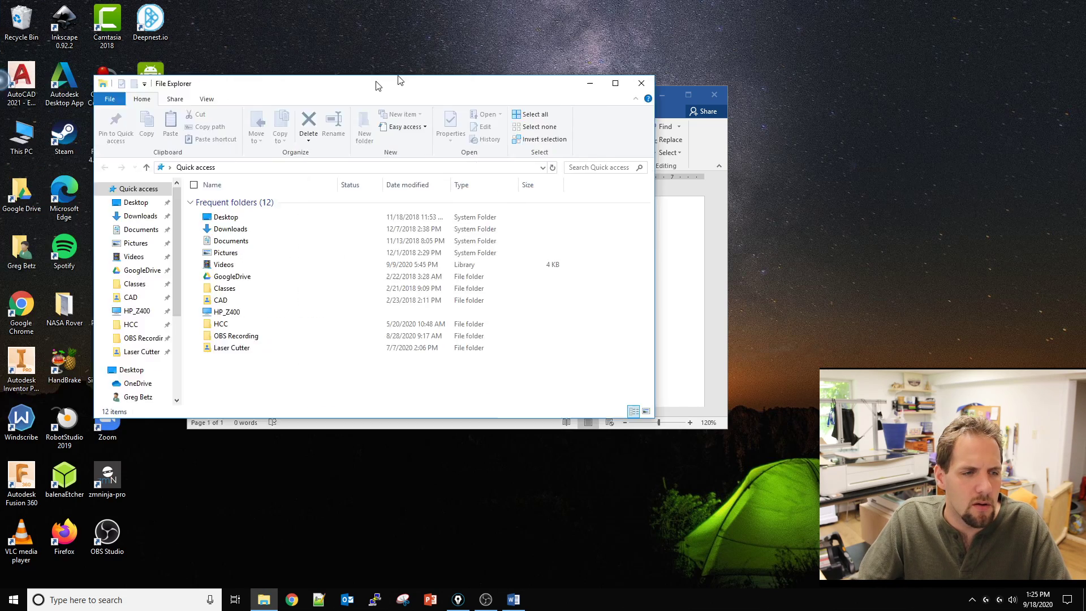
drag(395, 80, 581, 76)
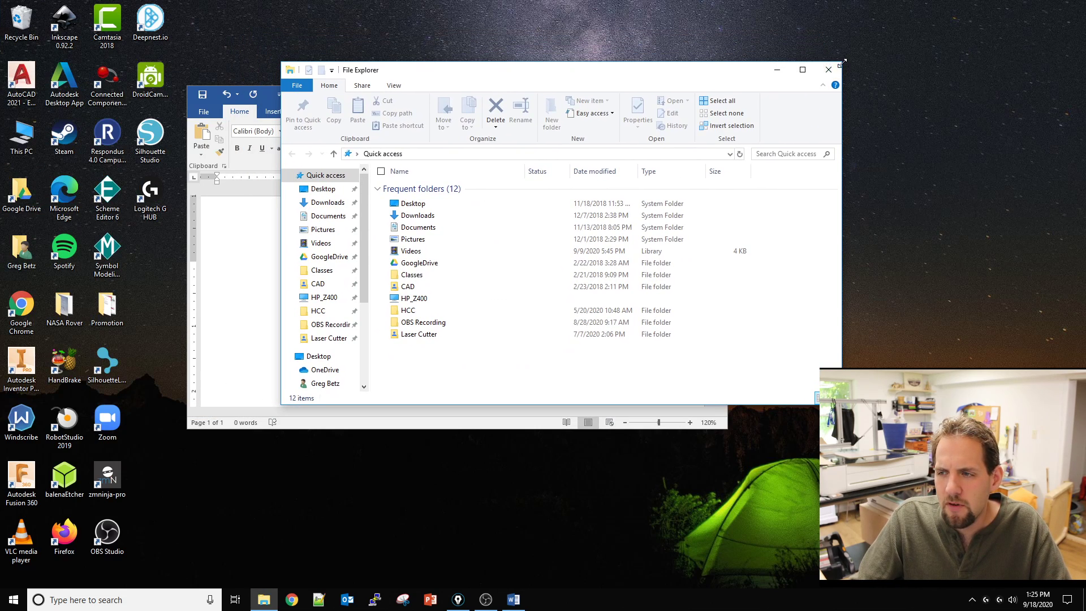
drag(841, 68, 641, 96)
drag(513, 113, 509, 128)
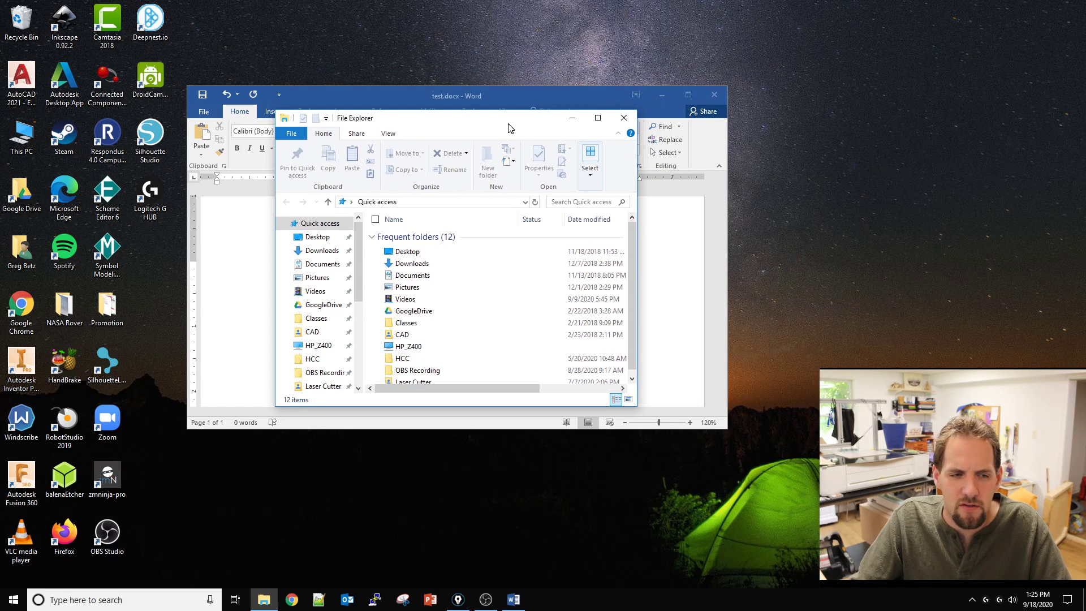
key(alt)
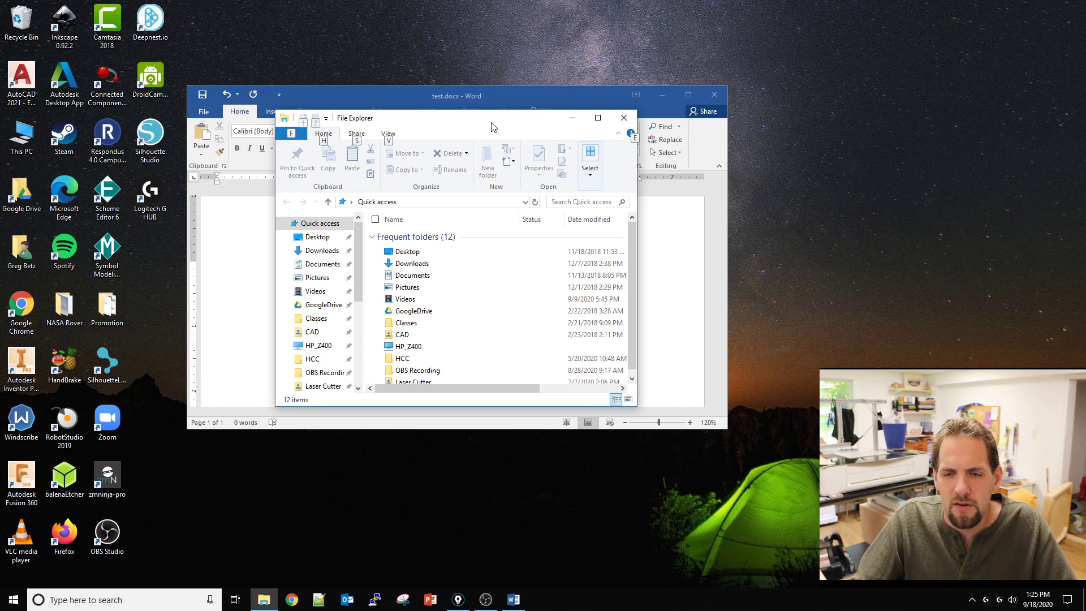
Step: Maximize the test.docx window and paste the captured File Explorer window into the document
click(324, 89)
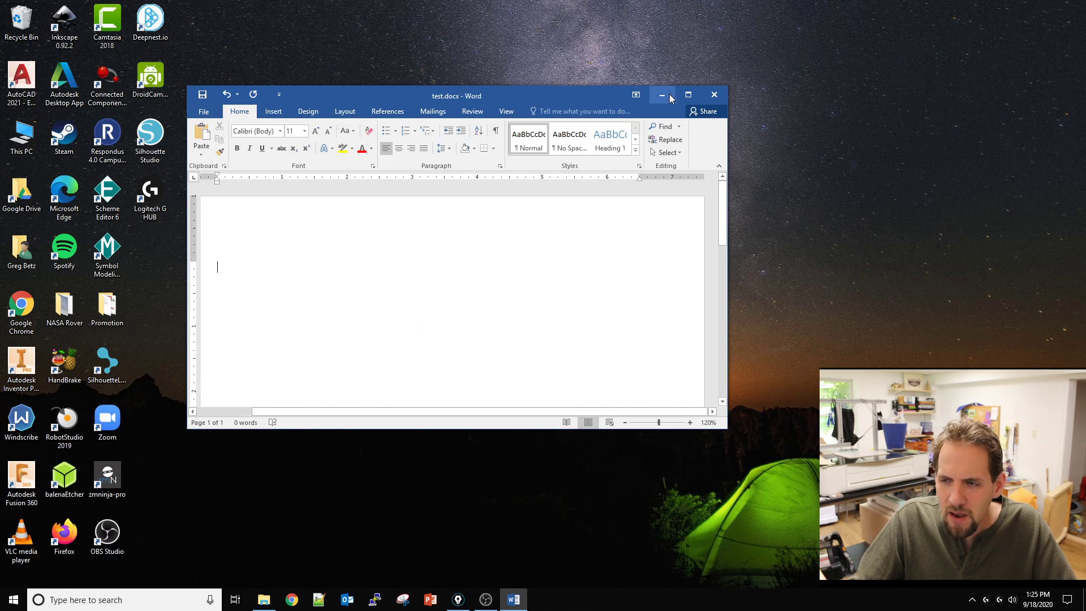
click(689, 95)
key(alt+Tab)
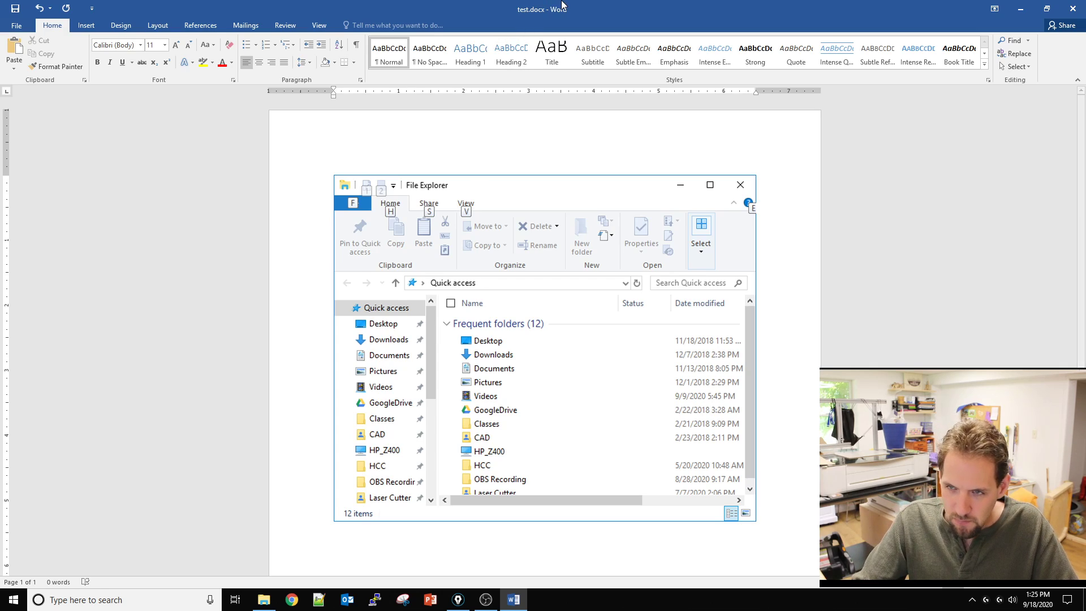
double_click(552, 16)
double_click(555, 16)
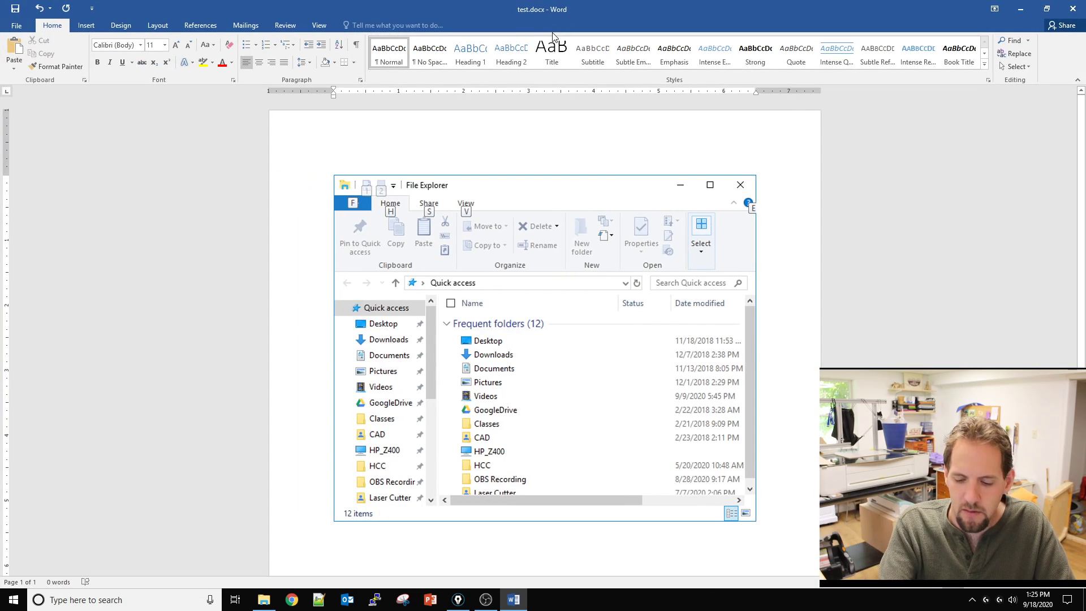
Step: Capture the maximized Word window and paste the screenshot into the document below the File Explorer screenshot
click(478, 515)
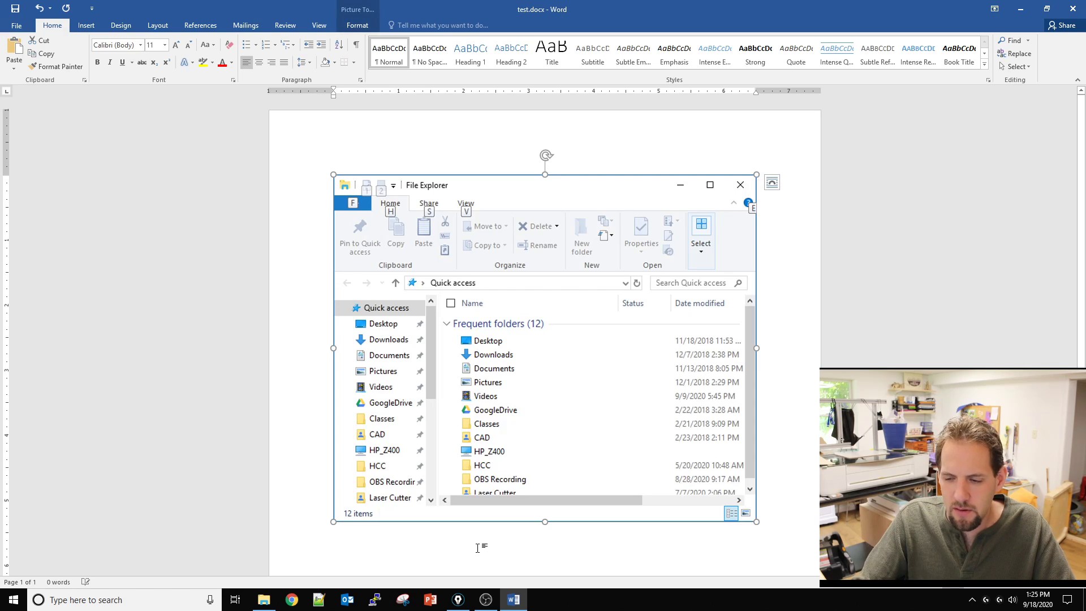
click(479, 547)
key(ctrl+v)
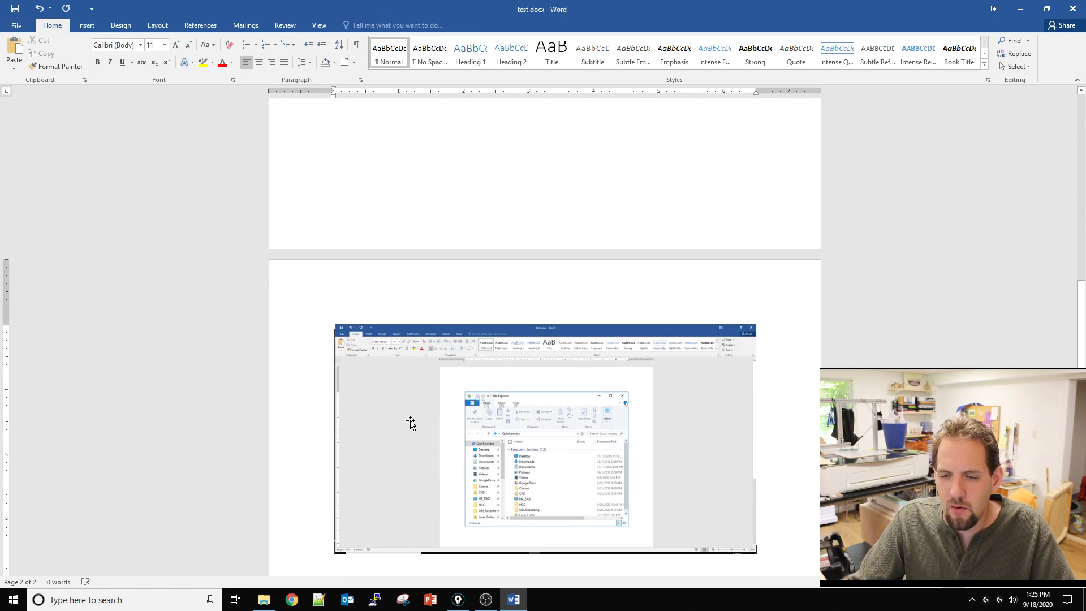
Step: Shrink the File Explorer window, capture only that window, and paste it into test.docx below the previous screenshot
click(264, 599)
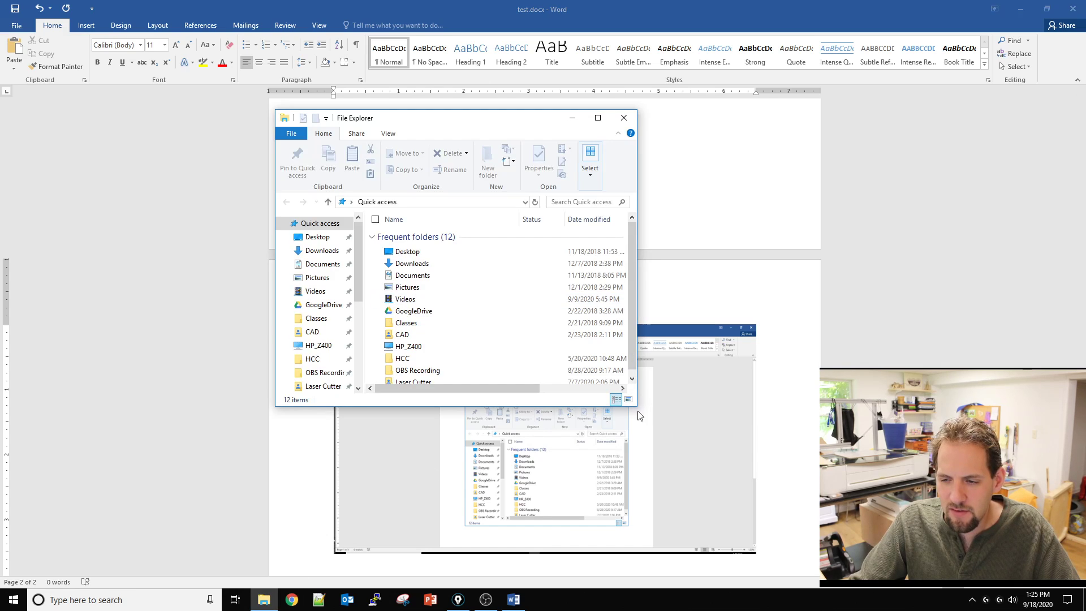
drag(636, 404, 480, 309)
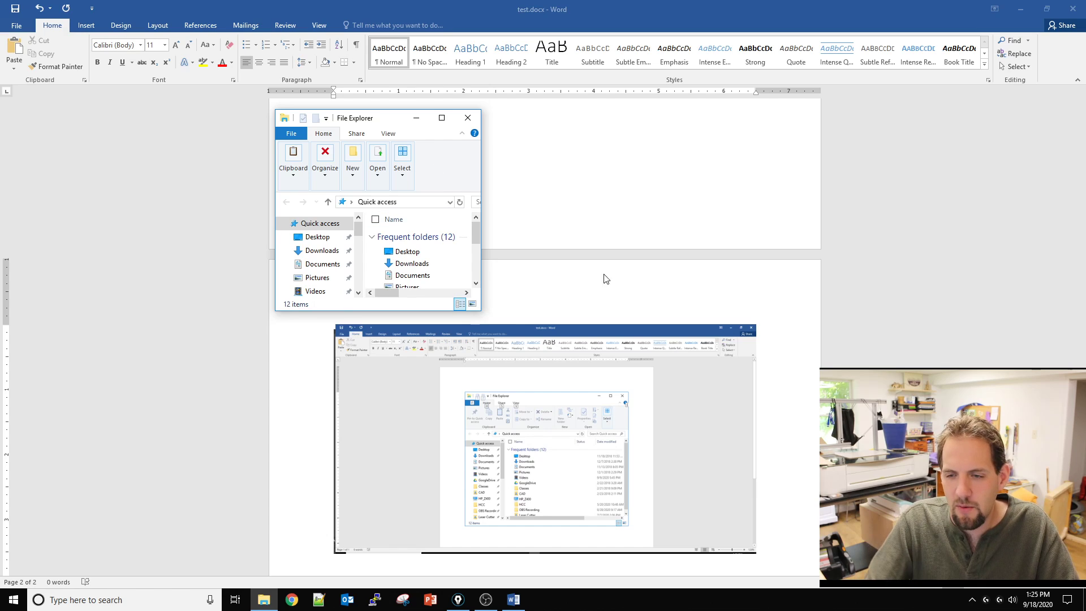
click(765, 517)
key(ctrl+v)
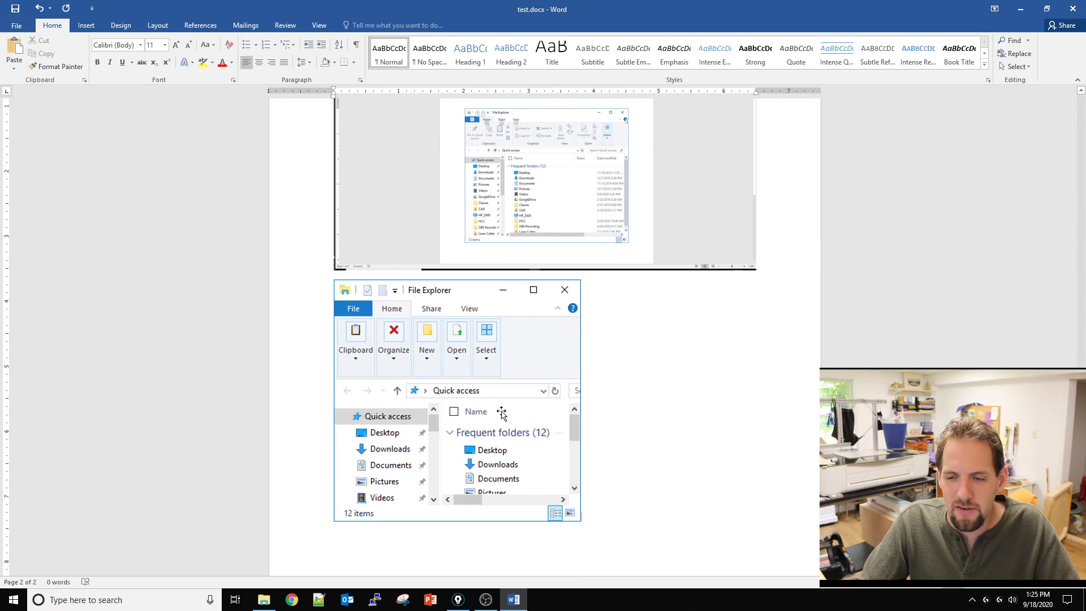
click(529, 299)
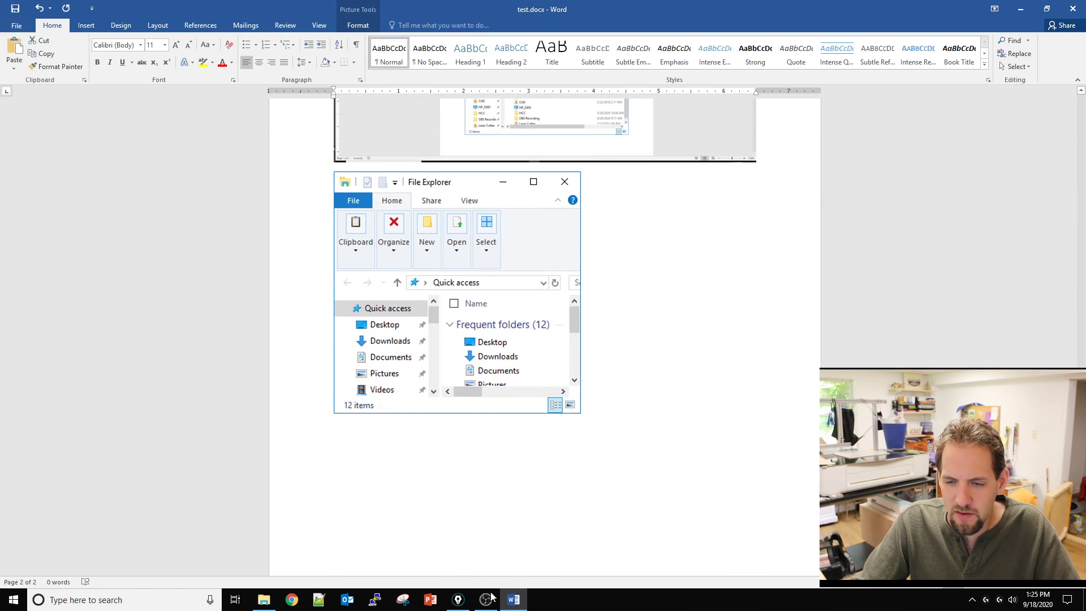
Step: Bring File Explorer to the front, collapse its ribbon and hide the navigation pane
click(263, 600)
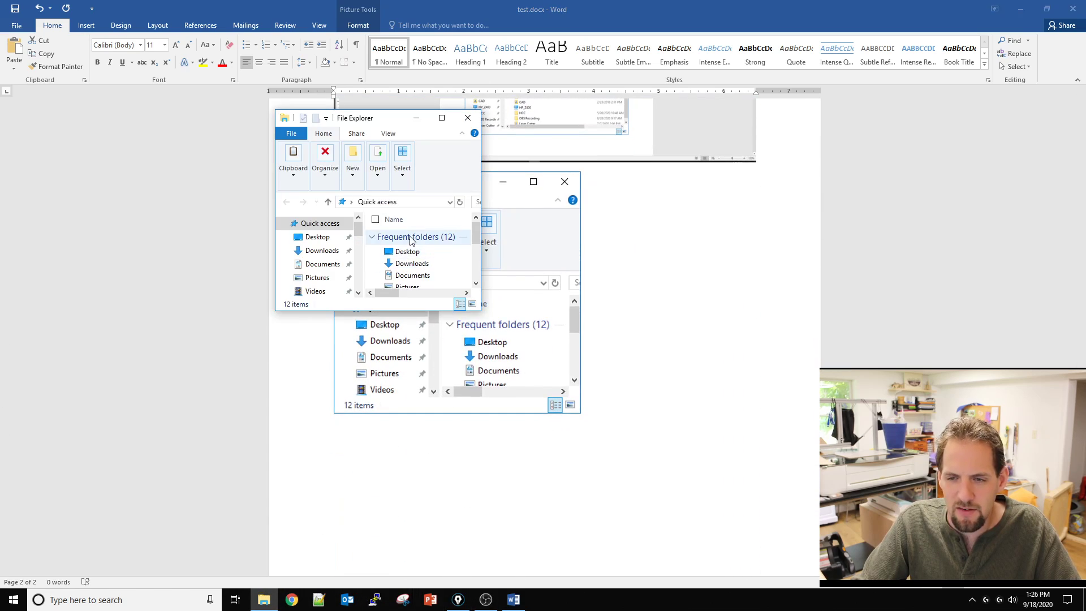
click(462, 133)
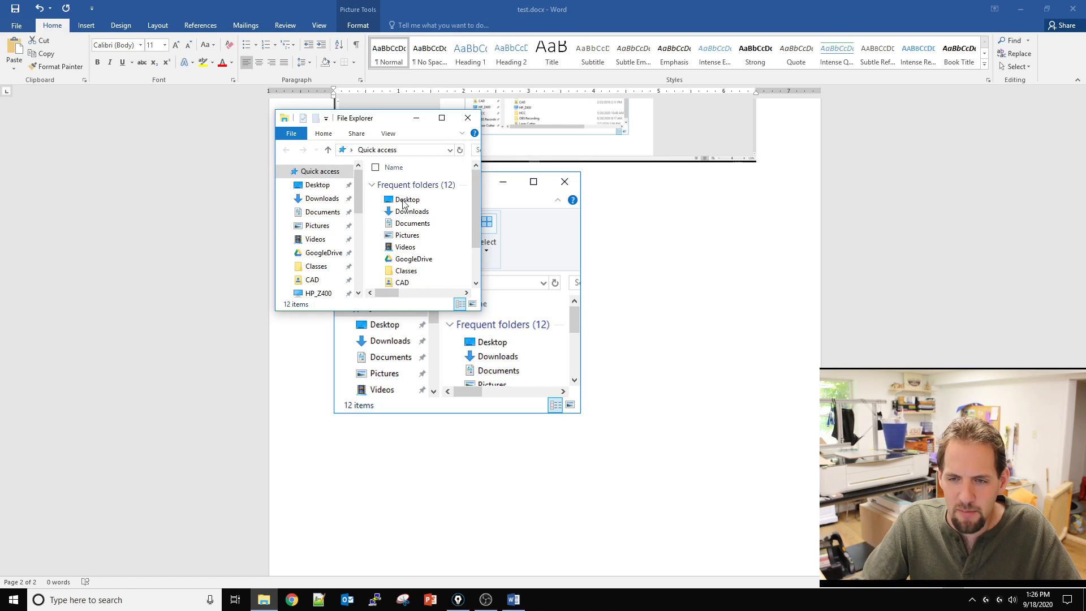
click(384, 136)
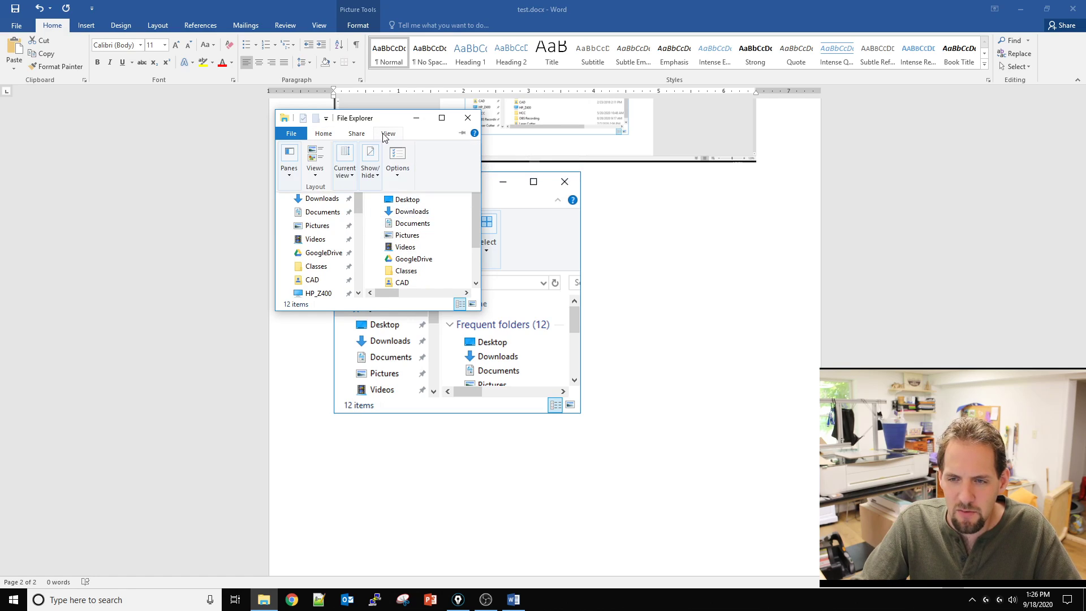
click(292, 172)
click(299, 221)
click(338, 237)
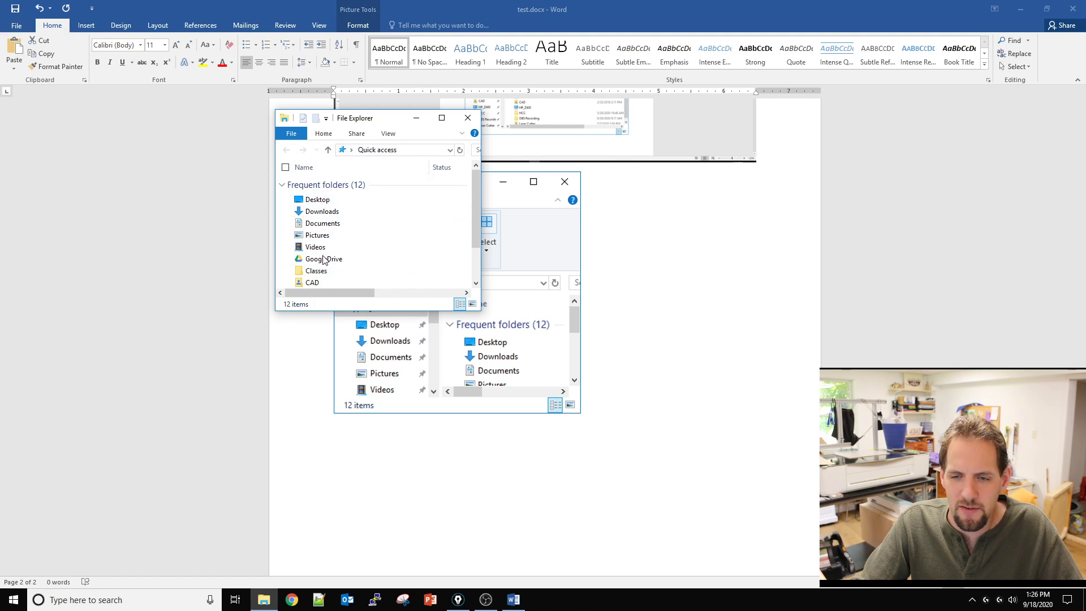
scroll(387, 249, down, 1)
scroll(392, 237, up, 1)
scroll(398, 239, down, 1)
scroll(398, 238, up, 1)
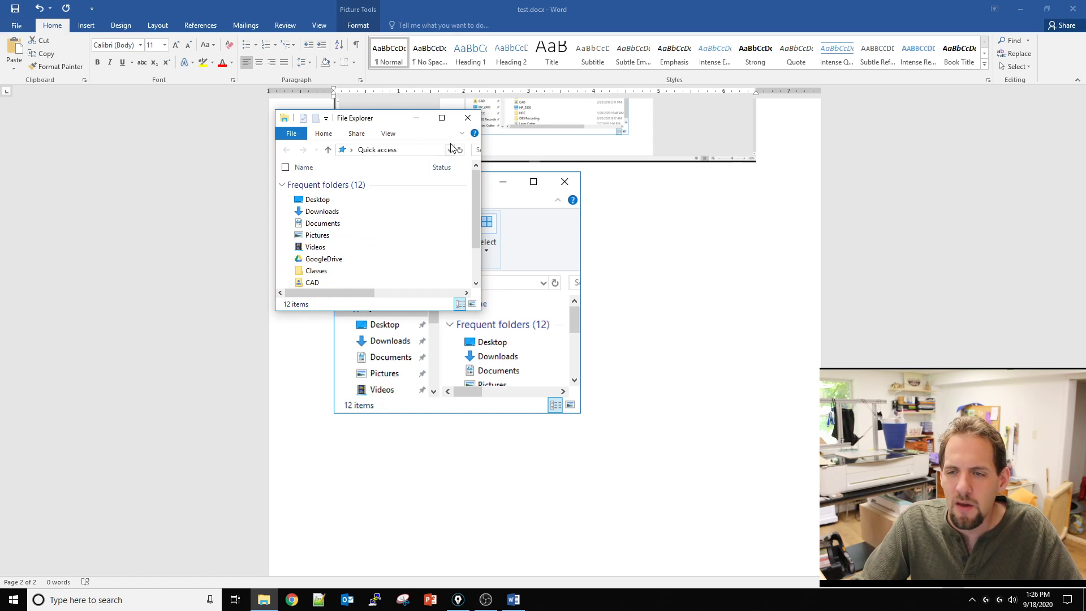
Step: Expand the File Explorer ribbon, show the navigation pane again, and close the window
click(461, 133)
click(289, 163)
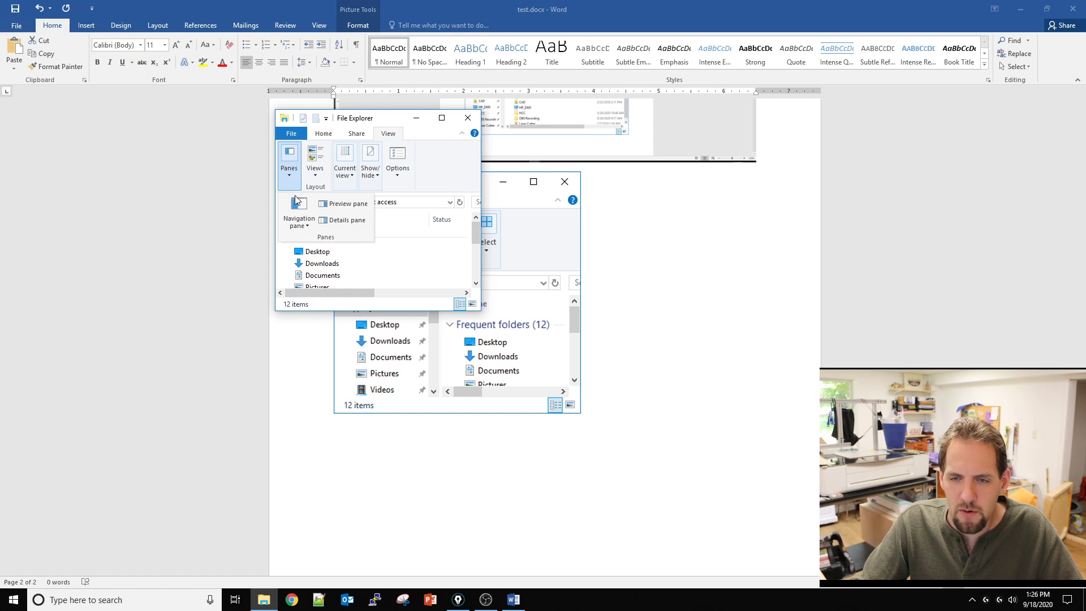
click(296, 201)
click(342, 239)
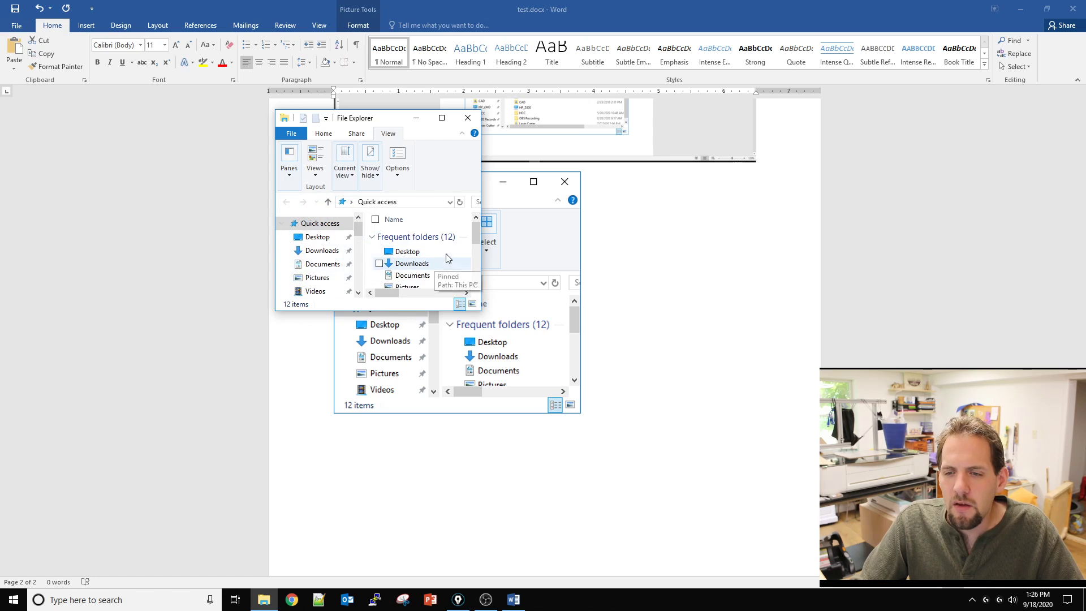
click(467, 119)
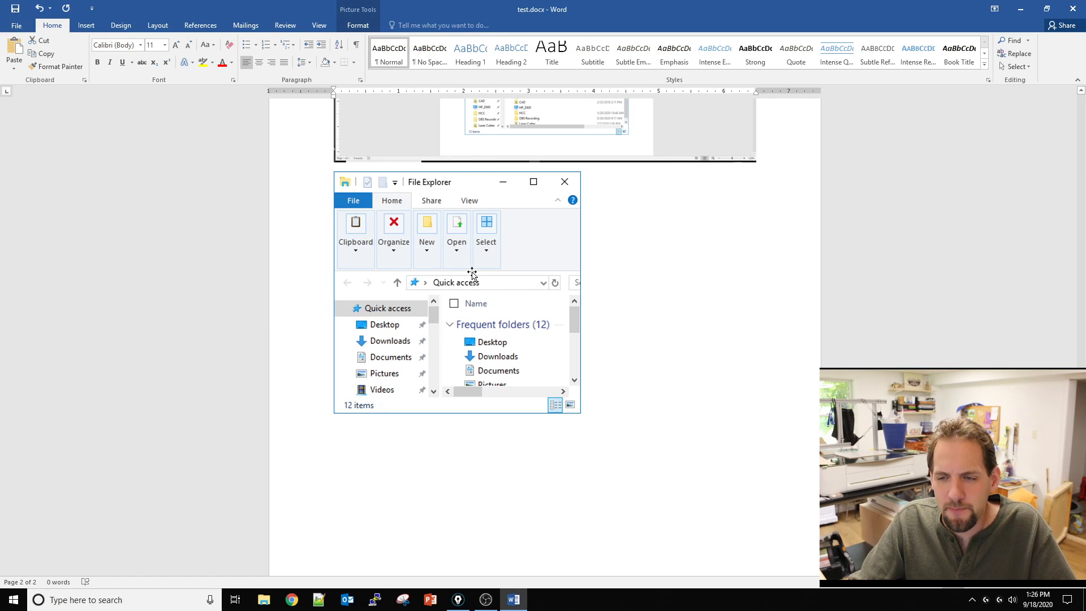
Step: Delete all the pasted screenshots so that test.docx is empty again
click(474, 275)
key(Delete)
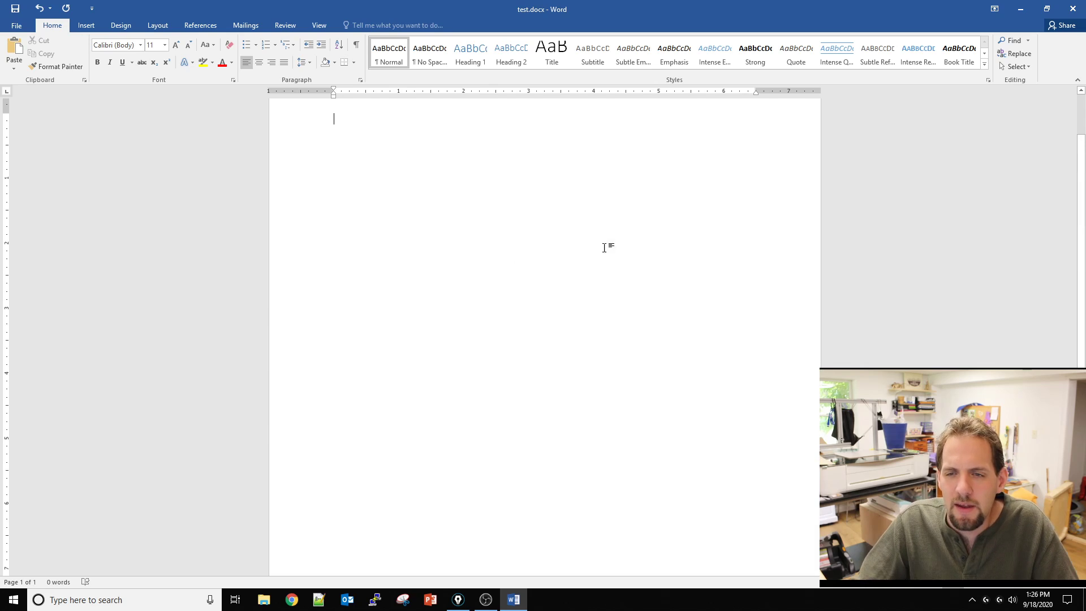
scroll(565, 215, up, 1)
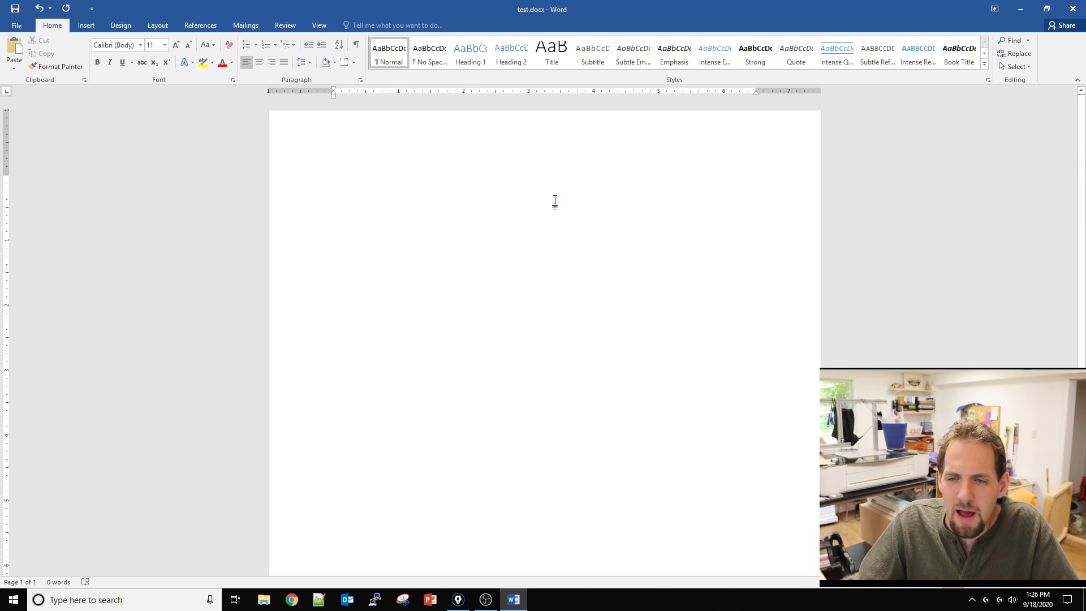
Step: Open Snipping Tool, take a Full-screen Snip and look over the captured monitors
click(402, 604)
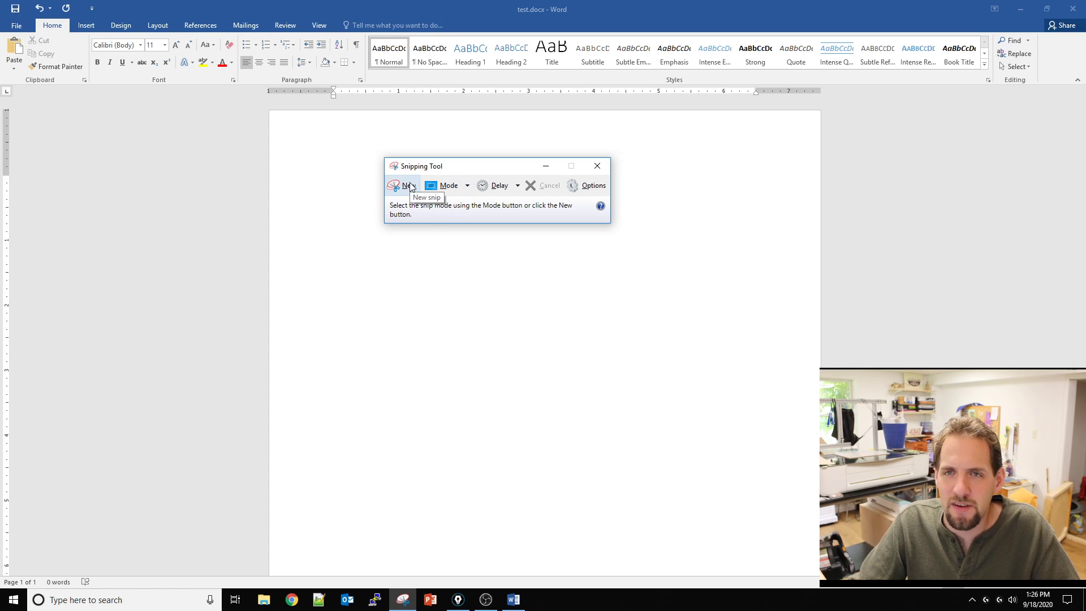
drag(446, 166, 370, 182)
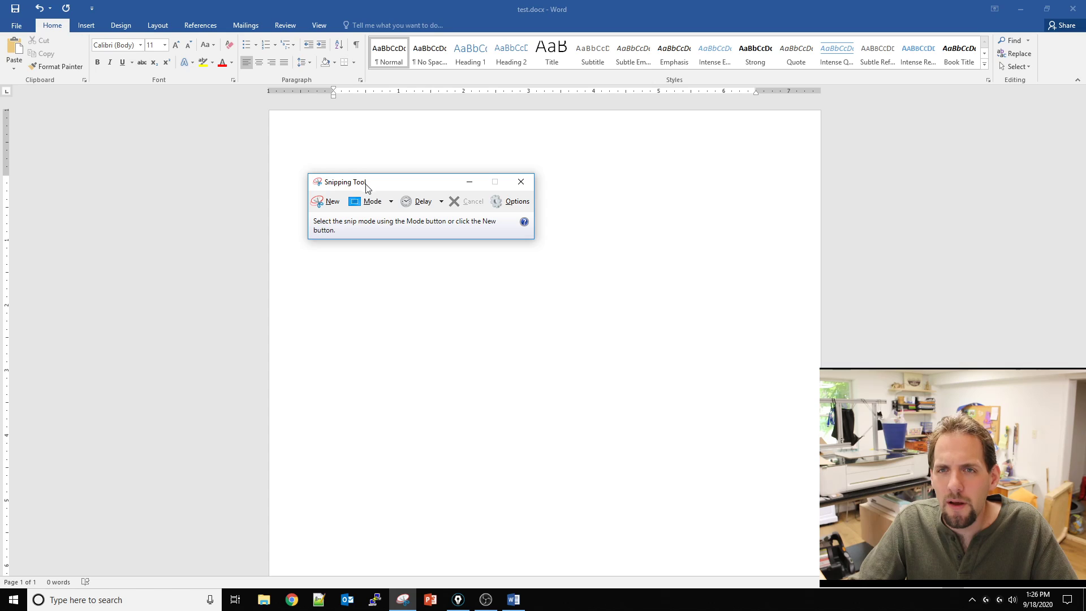
click(375, 205)
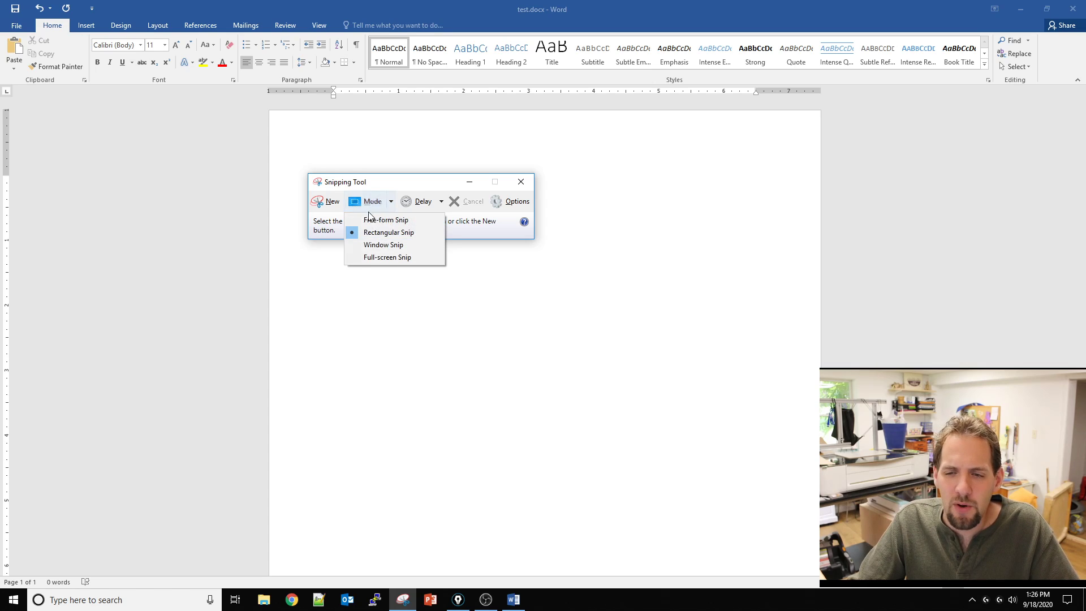
click(391, 257)
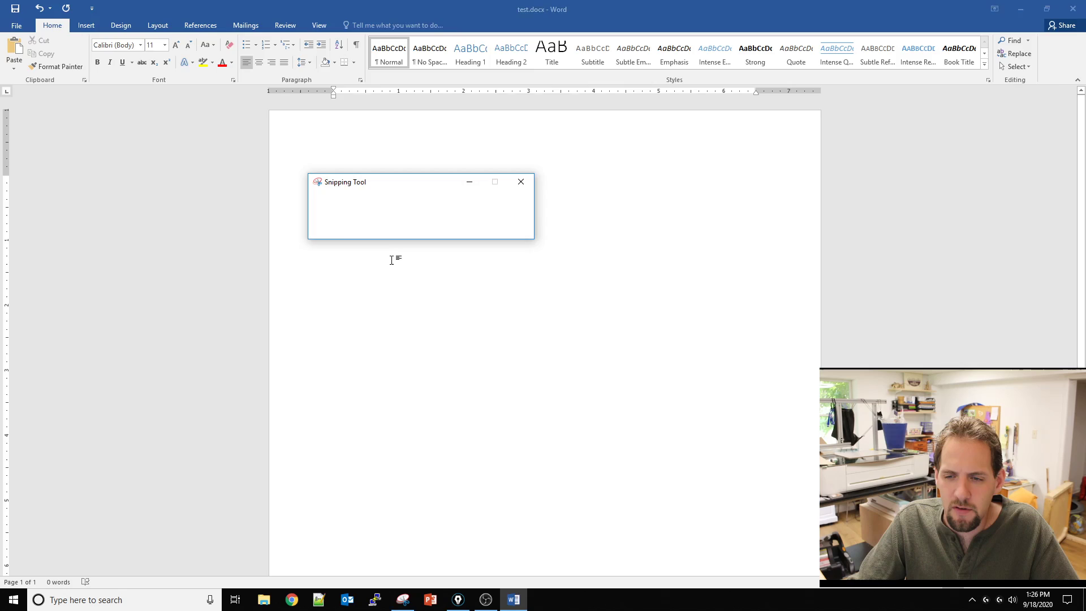
scroll(460, 269, down, 5)
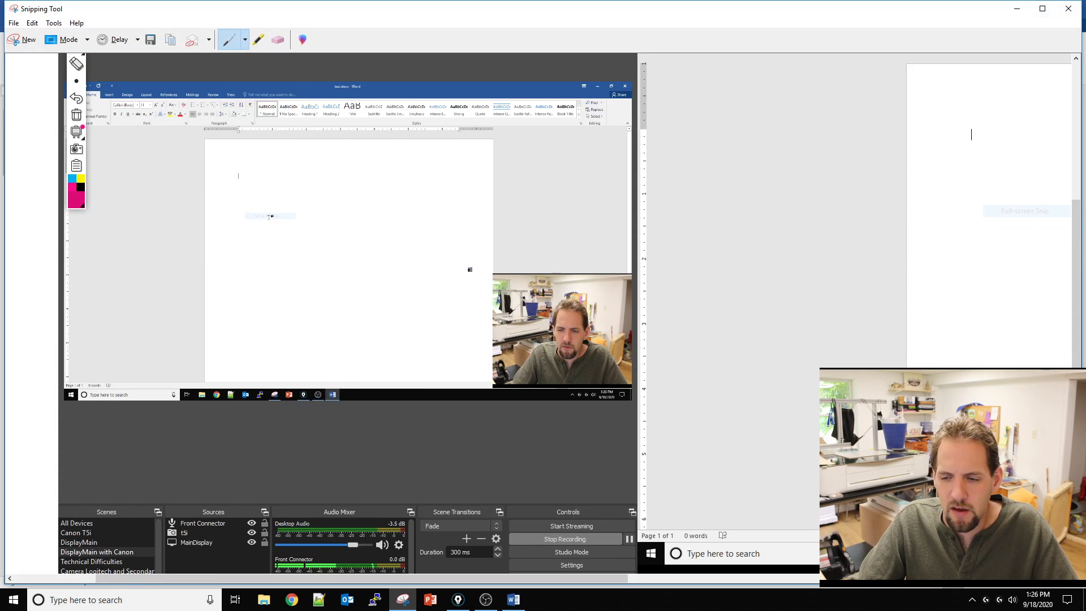
scroll(459, 269, down, 1)
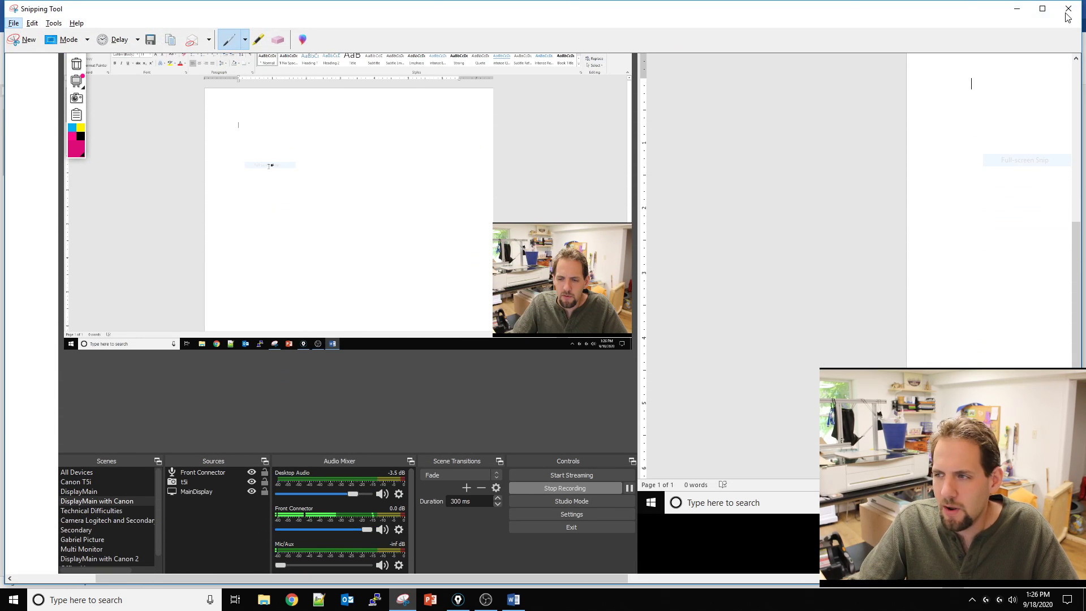
Step: Switch the snip mode to Window Snip and draw a freehand pen stroke across the full-screen snip
click(57, 39)
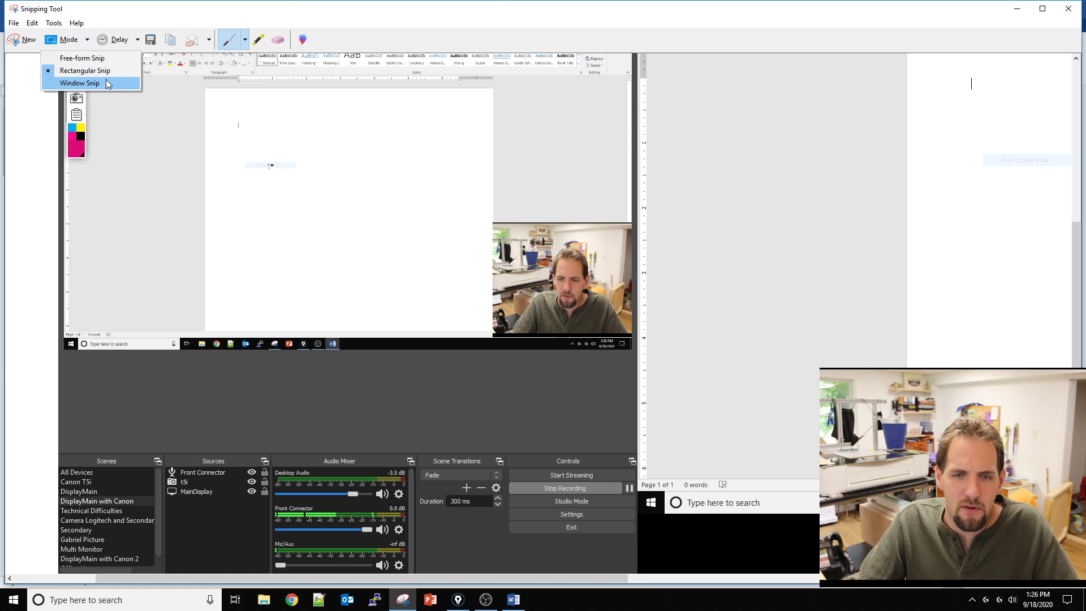
key(Escape)
mouse_move(224, 130)
mouse_down()
mouse_move(512, 317)
mouse_move(561, 234)
mouse_up()
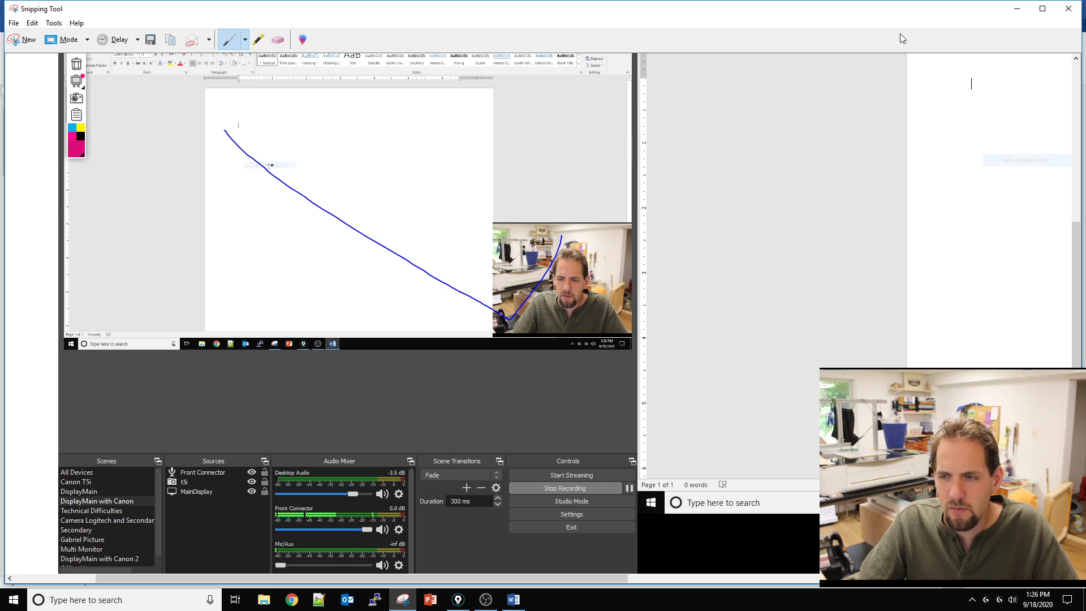
Step: Take a new window snip of the test.docx Word window and look over the result
click(23, 41)
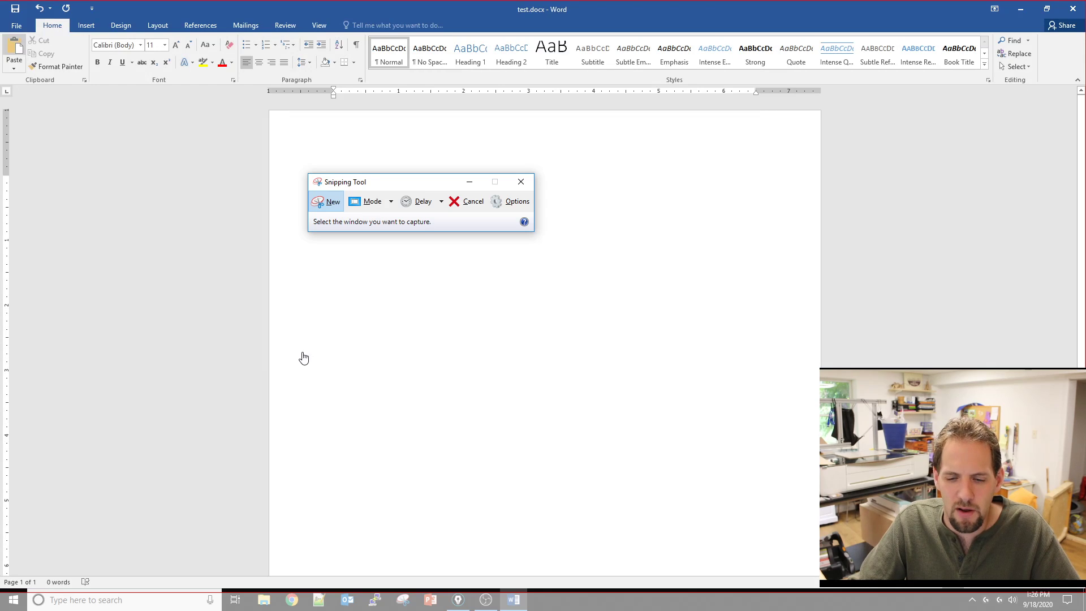
click(459, 302)
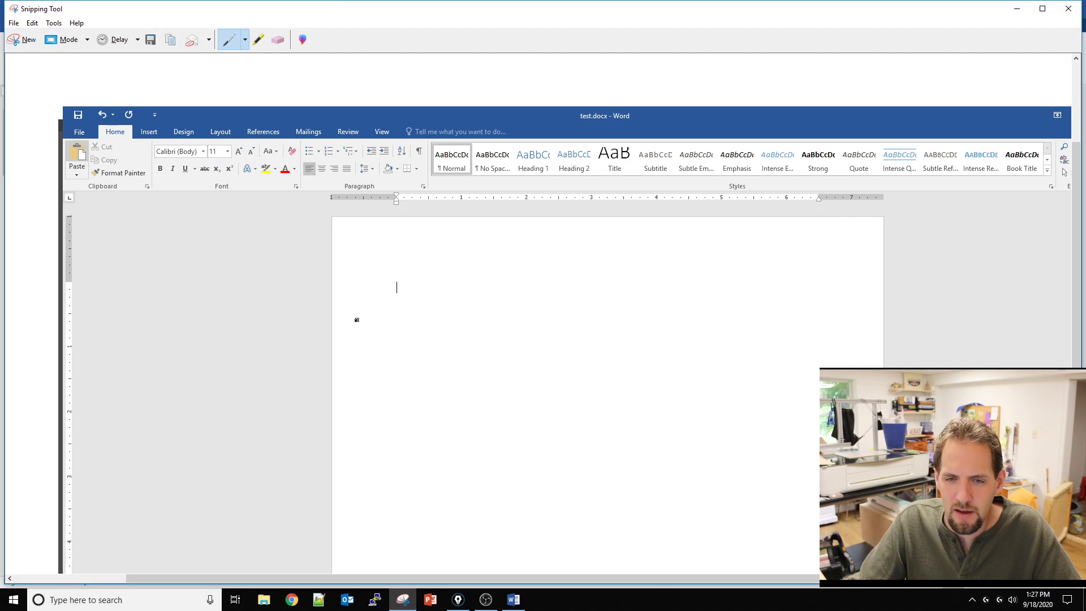
scroll(332, 316, down, 1)
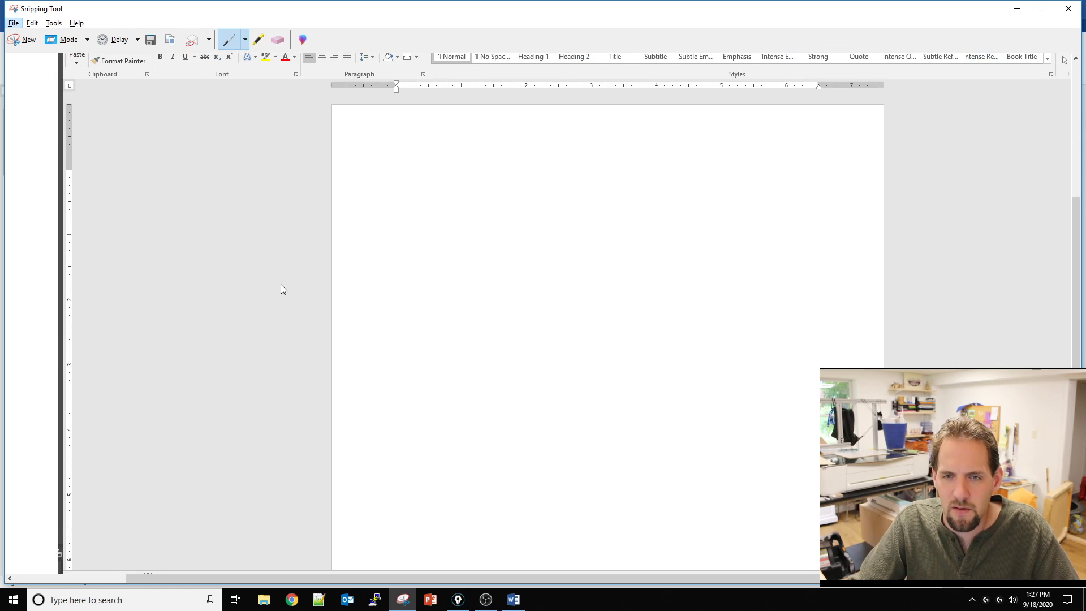
scroll(574, 364, up, 1)
scroll(587, 370, down, 5)
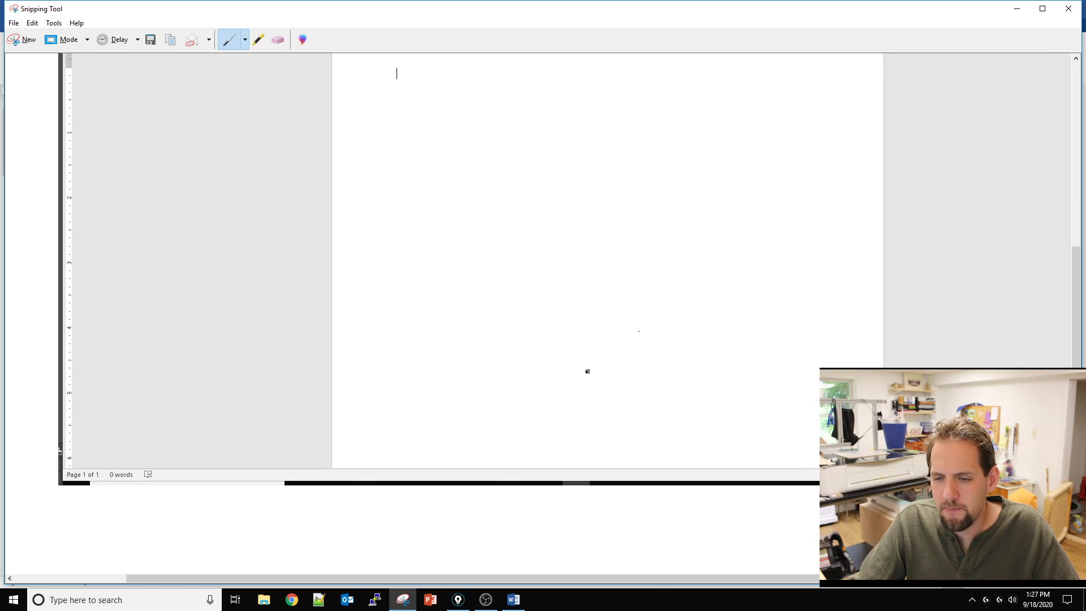
scroll(488, 420, up, 2)
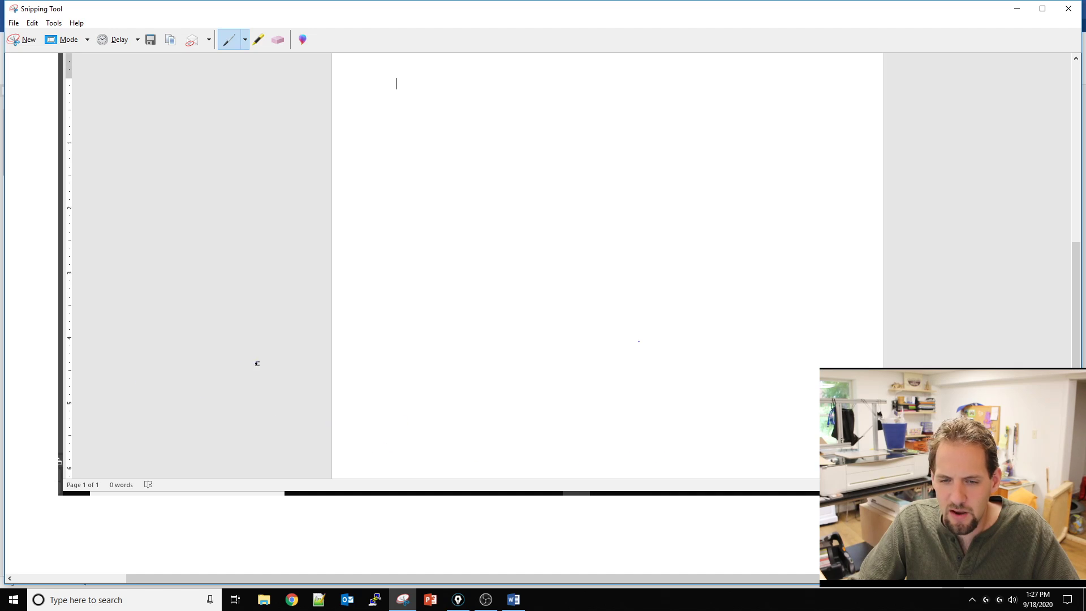
scroll(257, 363, up, 6)
scroll(179, 300, down, 6)
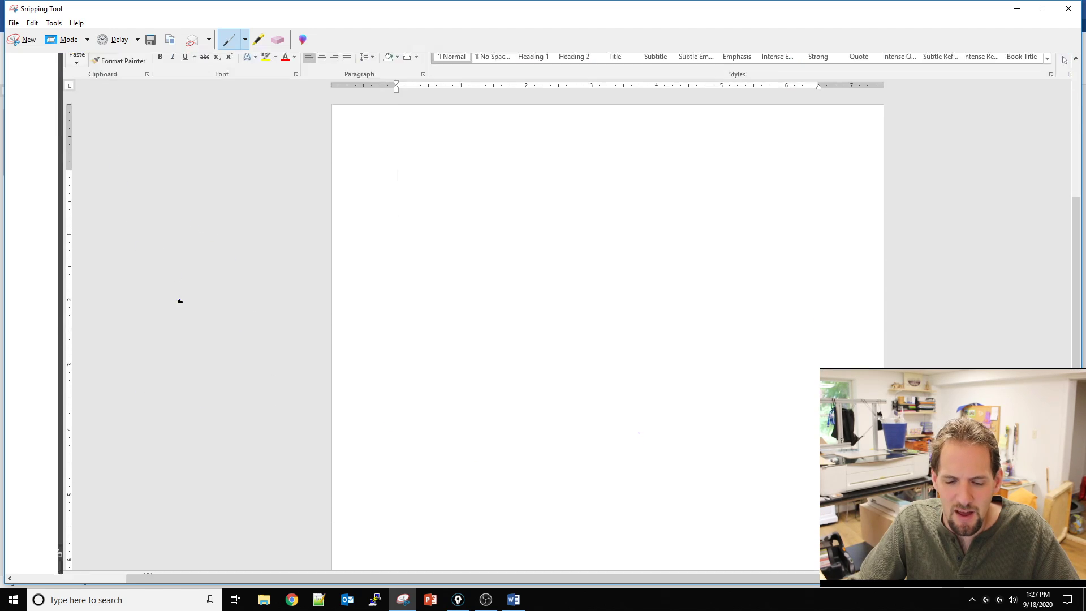
scroll(323, 363, up, 2)
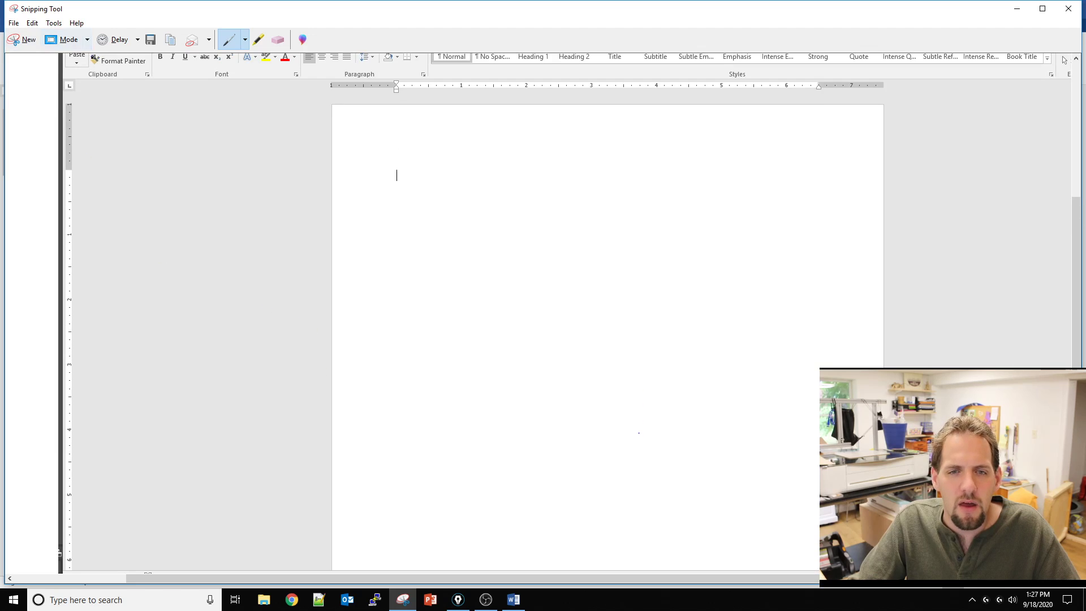
Step: Take another window snip, showing part of the OBS window, and switch the snip mode to Rectangular Snip
click(22, 39)
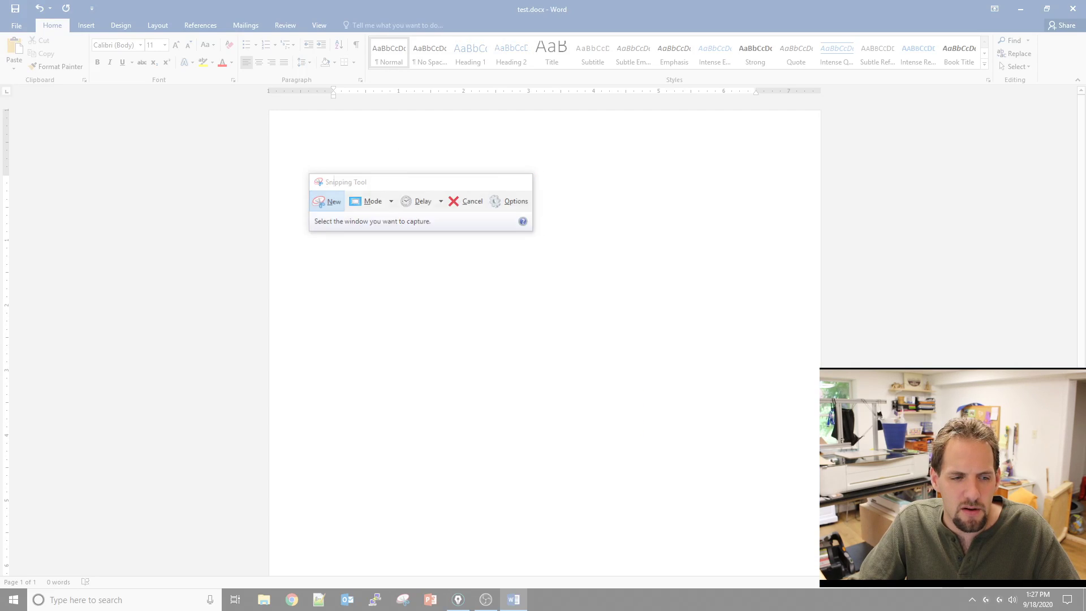
click(333, 182)
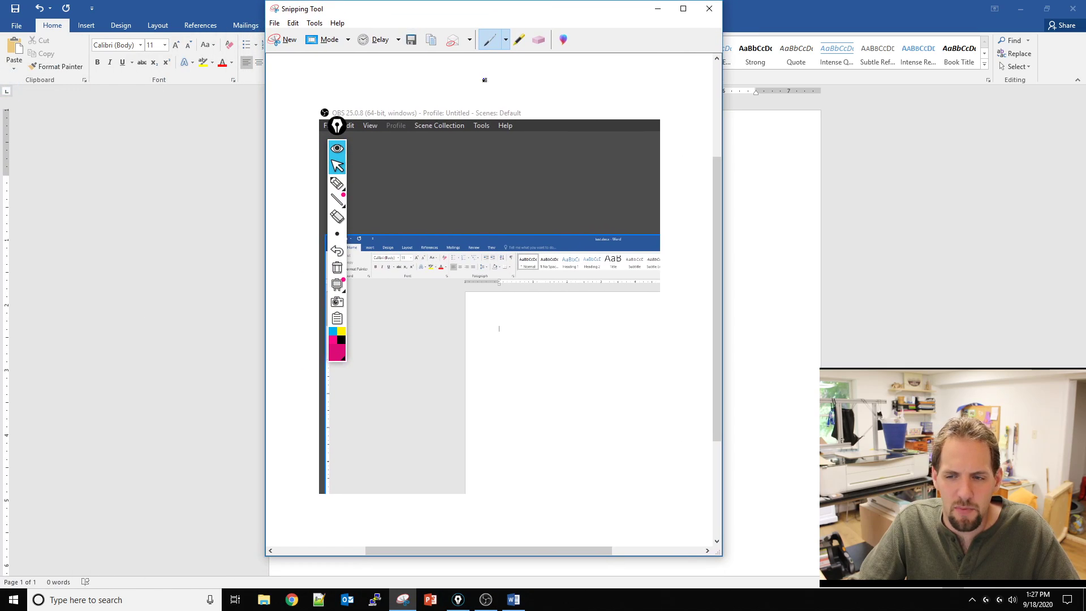
click(338, 40)
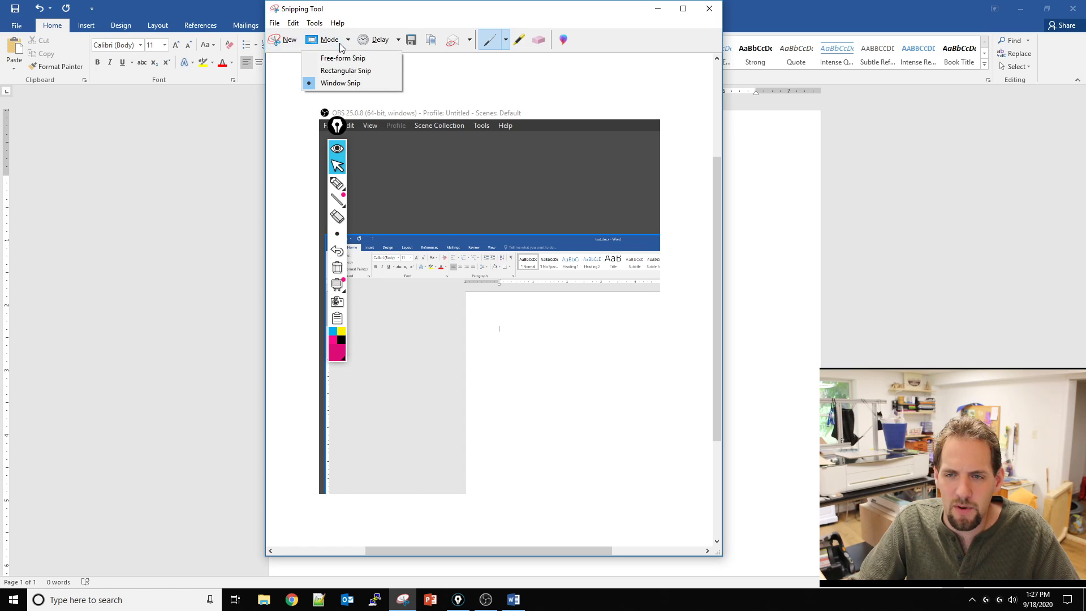
click(358, 71)
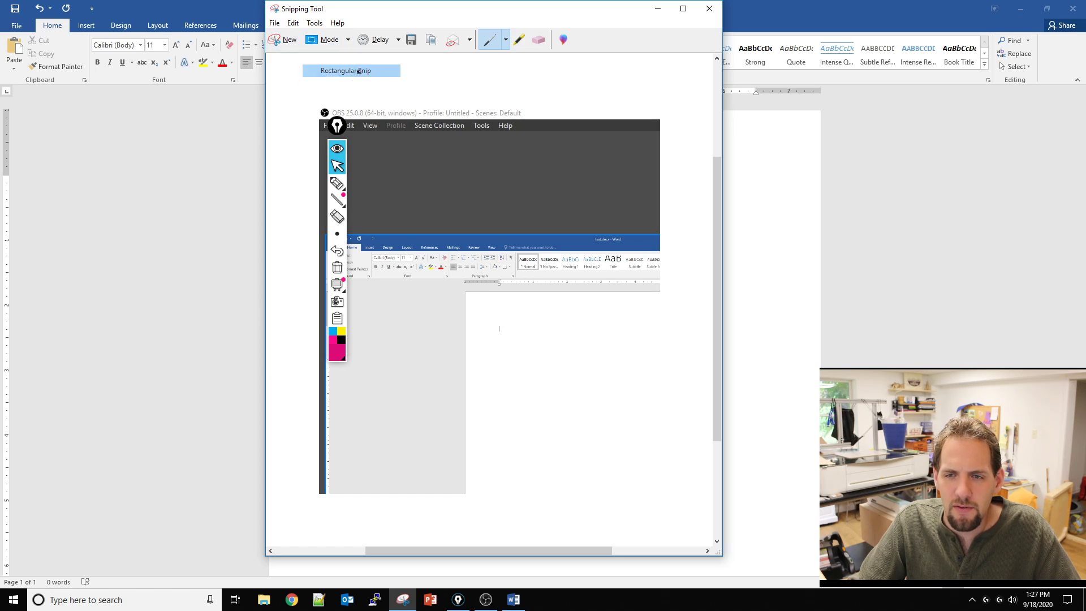
Step: Take a rectangular snip of the upper-left area of the blank Word page, and switch the snip mode to Free-form Snip
click(283, 40)
drag(251, 114, 471, 269)
click(261, 47)
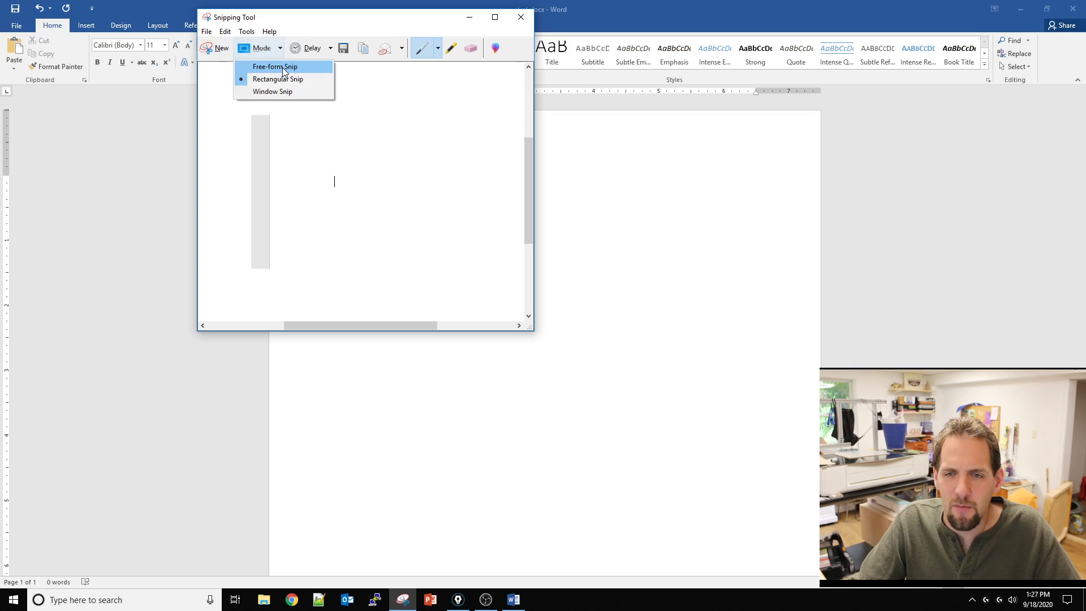
click(285, 66)
Step: Take a free-form snip by outlining a rounded area across the upper part of the Word page and its ribbon
click(220, 49)
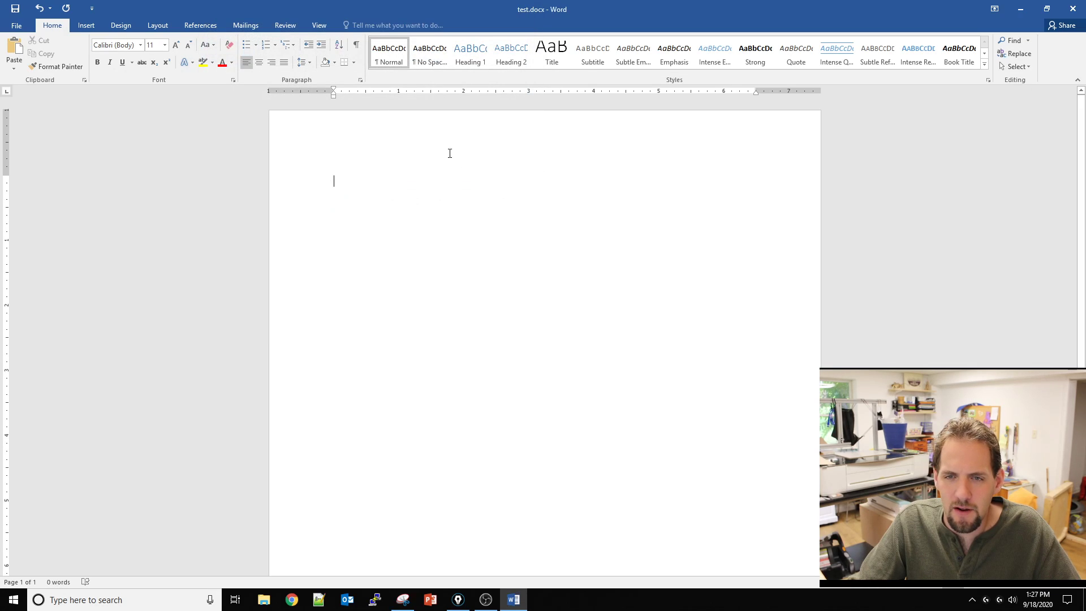
click(317, 201)
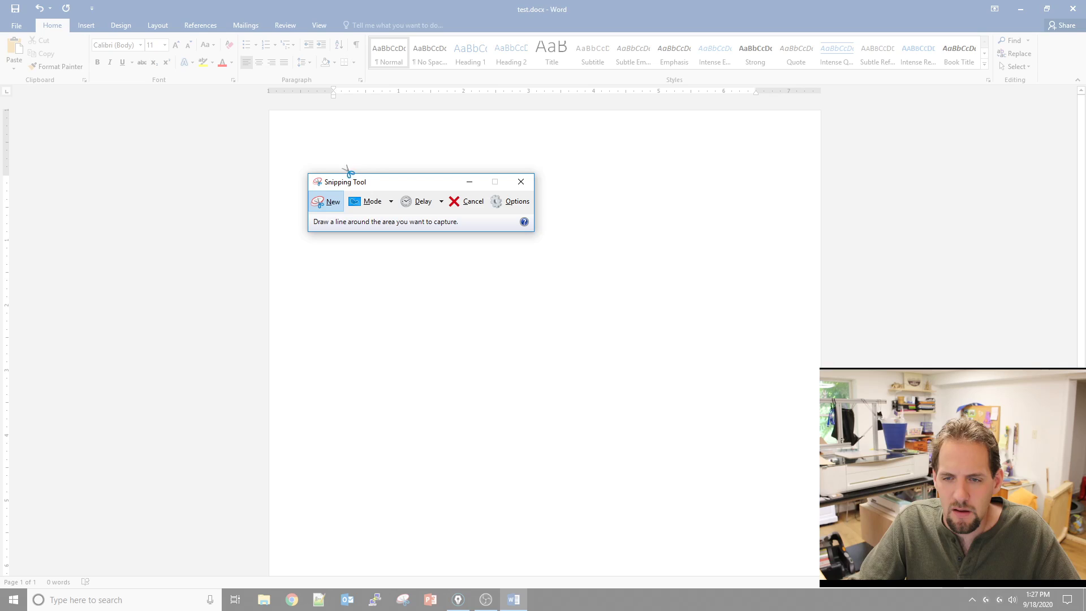
mouse_move(357, 150)
mouse_down()
mouse_move(242, 164)
mouse_move(429, 445)
mouse_move(653, 261)
mouse_move(717, 121)
mouse_move(417, 66)
mouse_move(402, 177)
mouse_move(324, 97)
mouse_move(350, 125)
mouse_up()
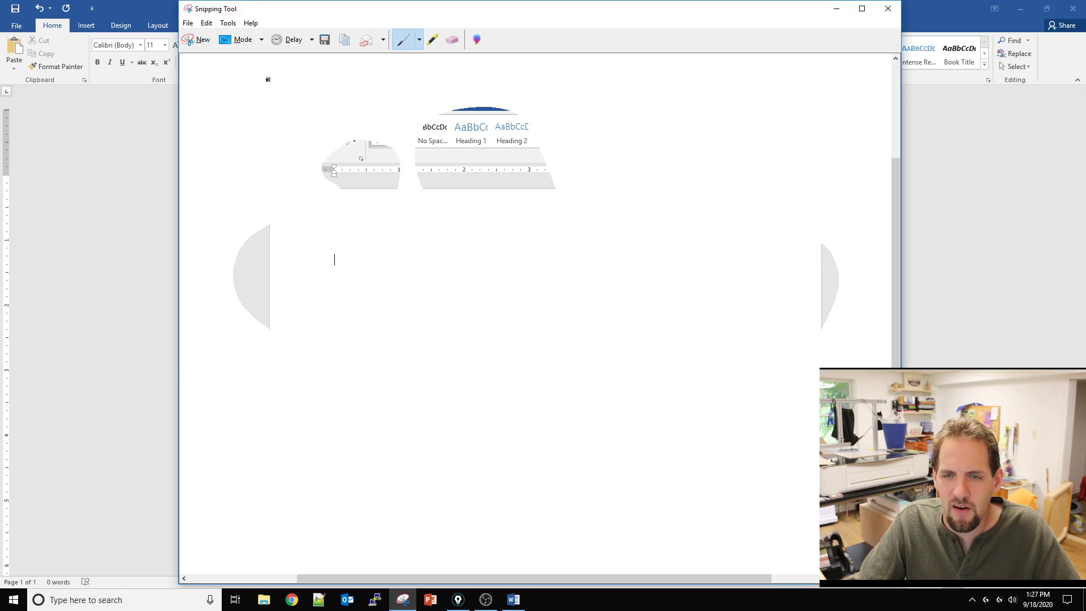
Step: Switch to Rectangular Snip mode and capture the upper-left part of the Word window, including the ribbon
click(249, 43)
click(284, 162)
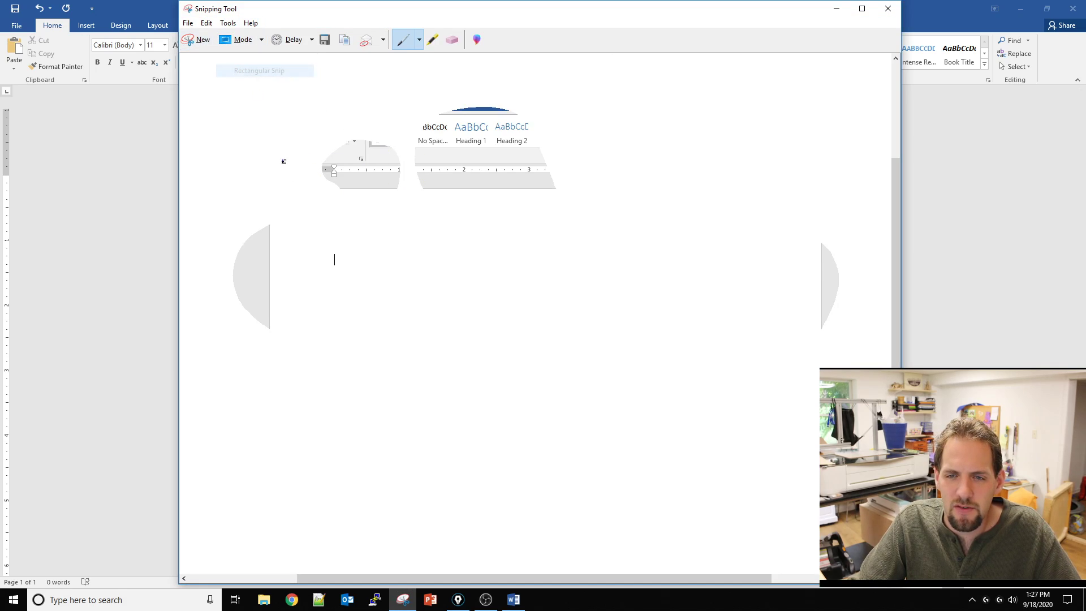
click(197, 40)
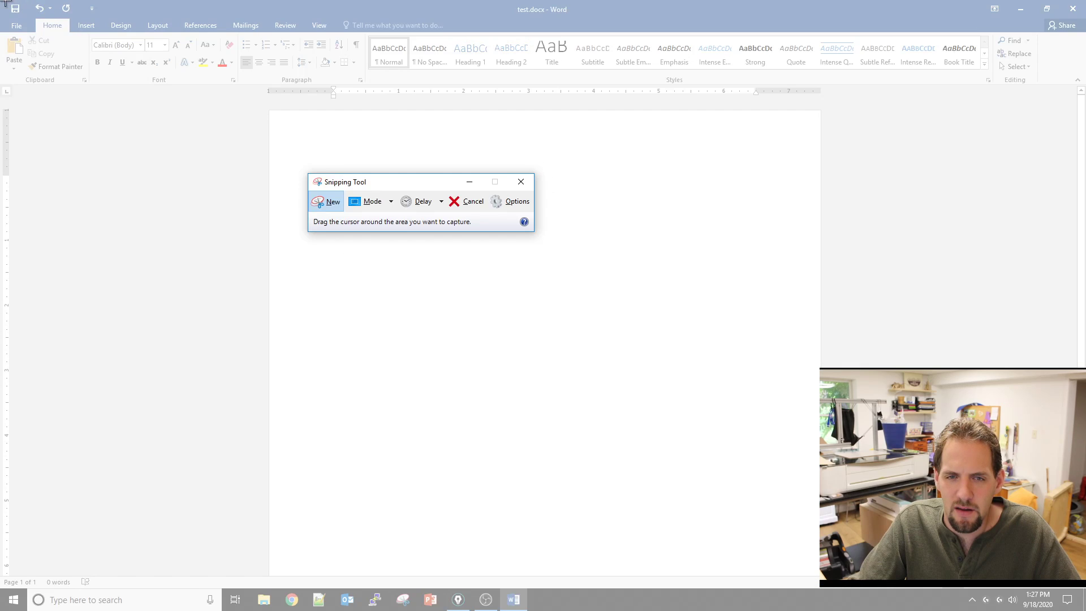
drag(6, 1, 577, 343)
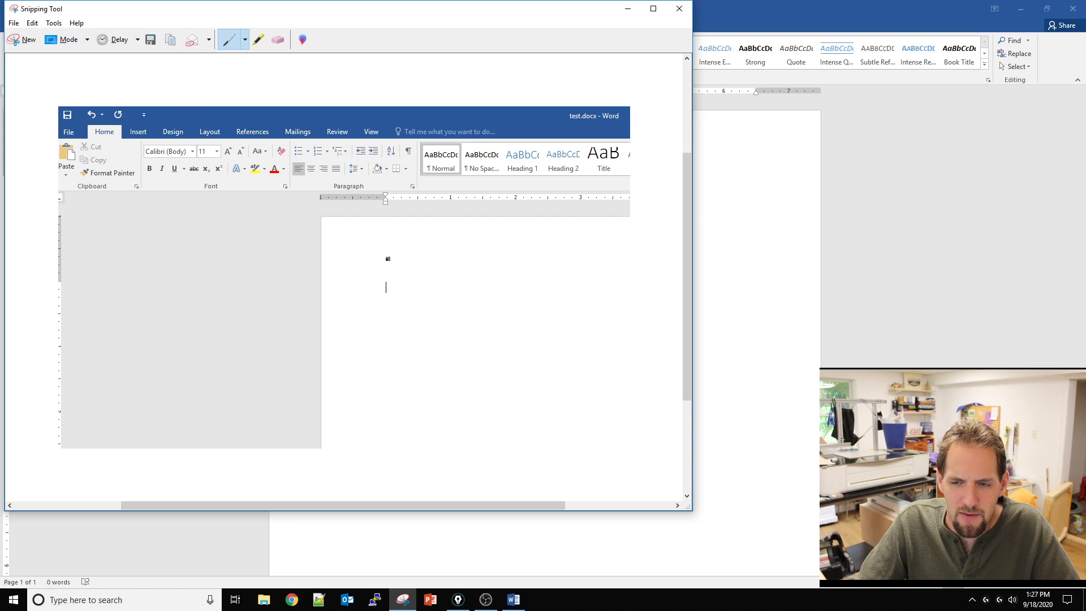
Step: Circle the text cursor in the snip with the blue pen and draw a curved stroke over the ribbon with the Custom Pen
mouse_move(381, 257)
mouse_down()
mouse_move(419, 304)
mouse_move(378, 256)
mouse_up()
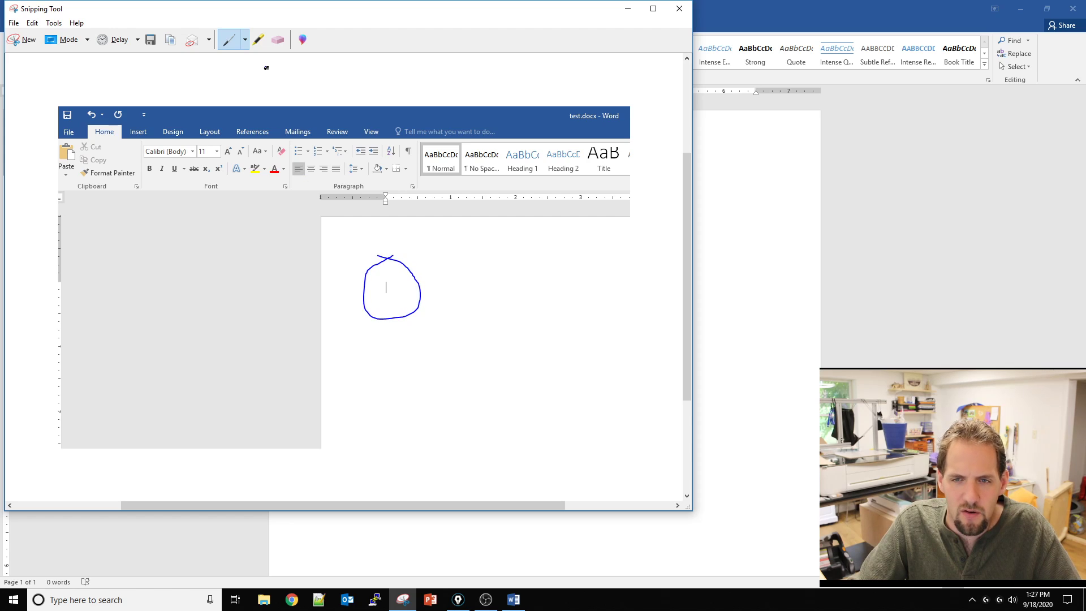
click(245, 39)
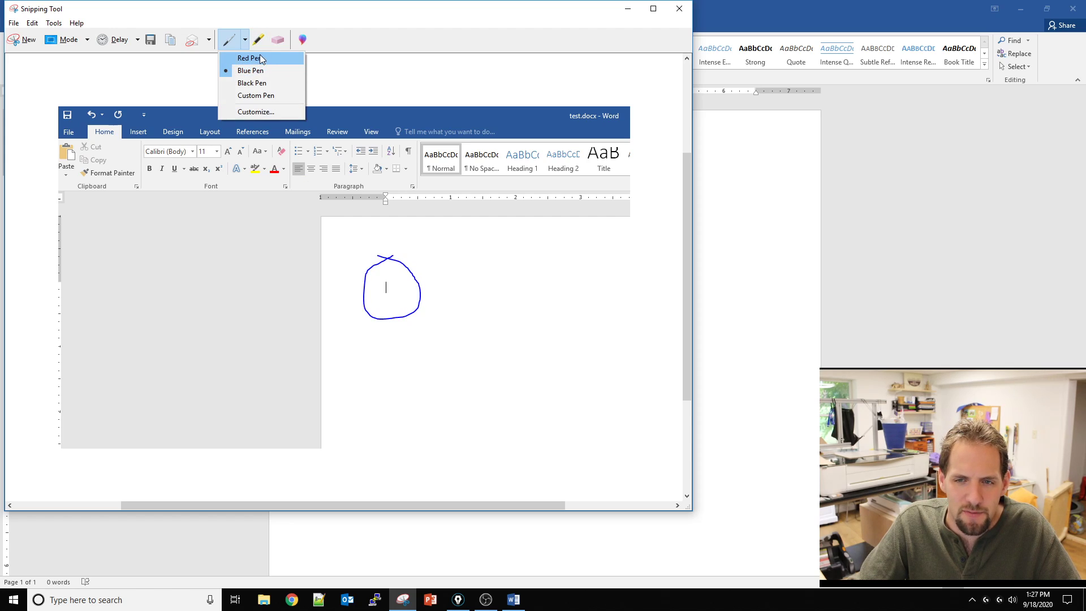
click(271, 97)
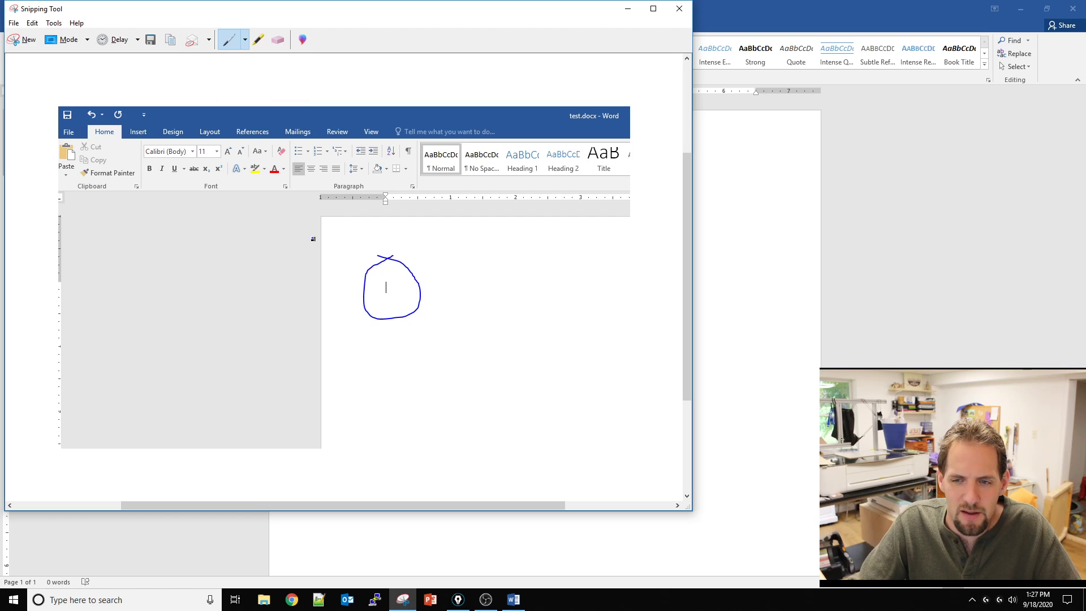
drag(276, 88, 265, 242)
Step: Review the tip, thickness and color options in the Custom Pen settings and cancel the dialog
click(245, 39)
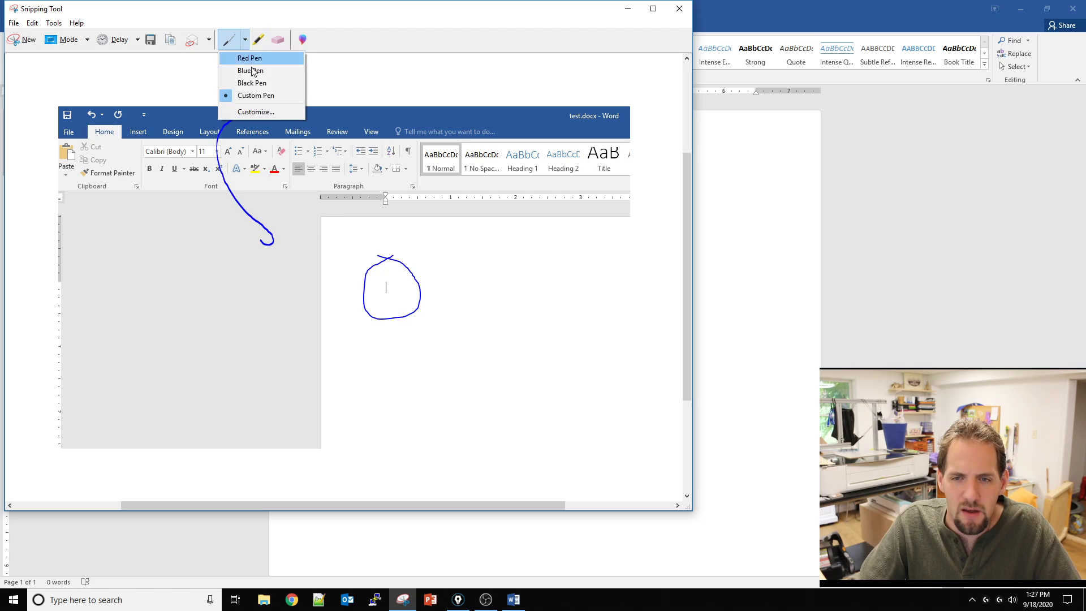
click(258, 111)
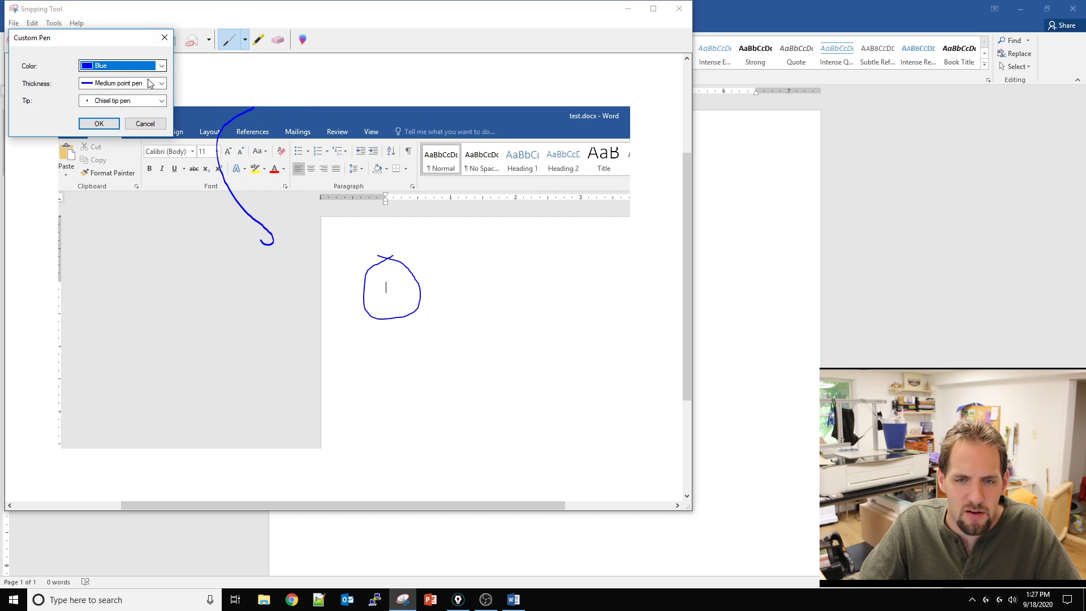
click(150, 102)
click(150, 101)
click(151, 84)
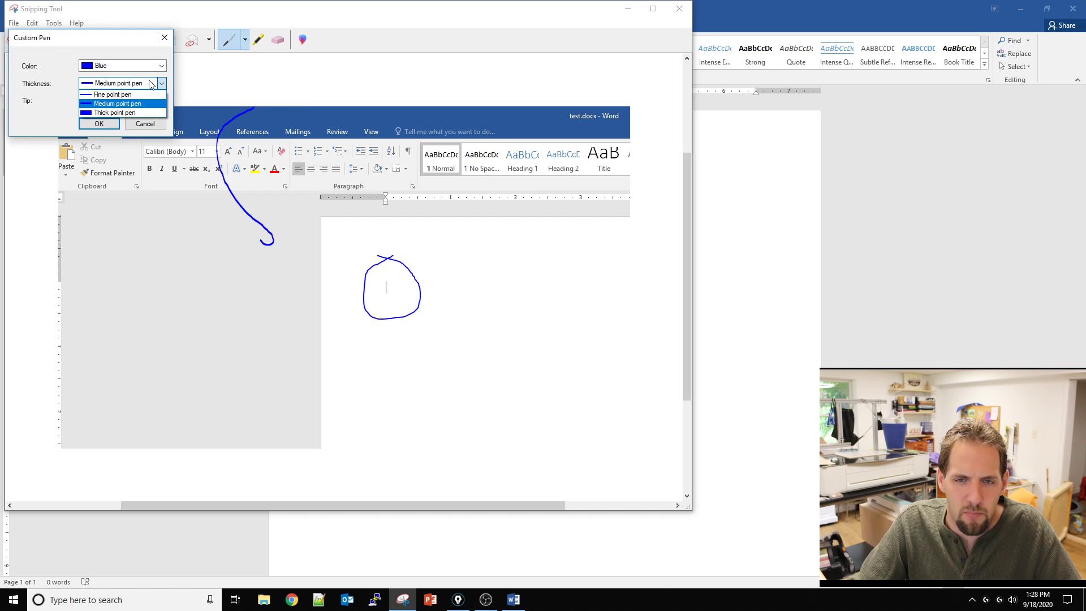
click(149, 80)
click(150, 66)
click(150, 65)
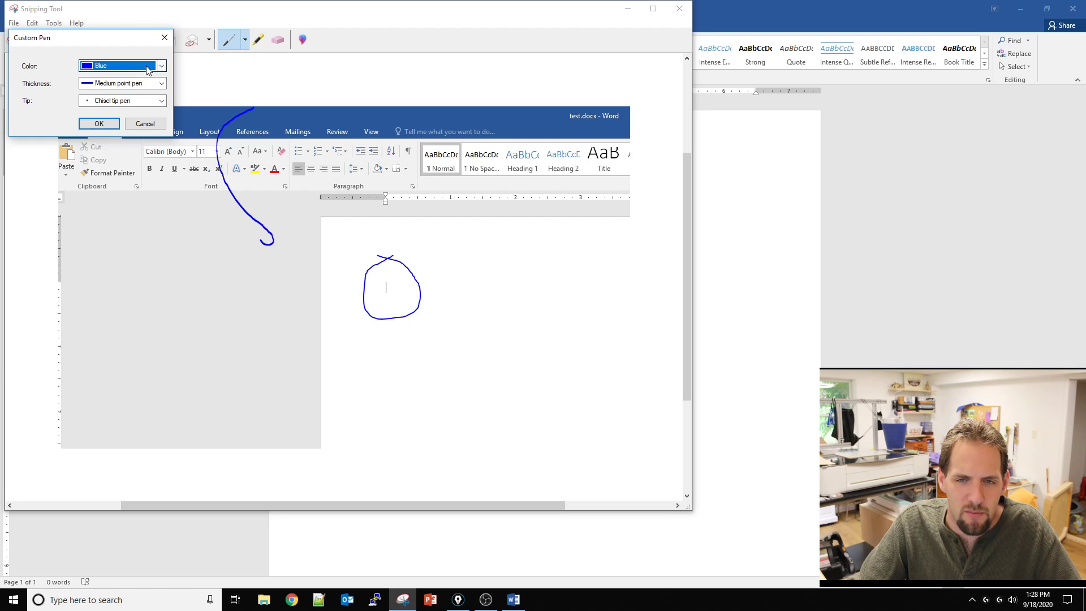
click(148, 125)
Step: Highlight the Font and Paragraph commands in the snip, and erase all the pen and highlighter marks
click(258, 41)
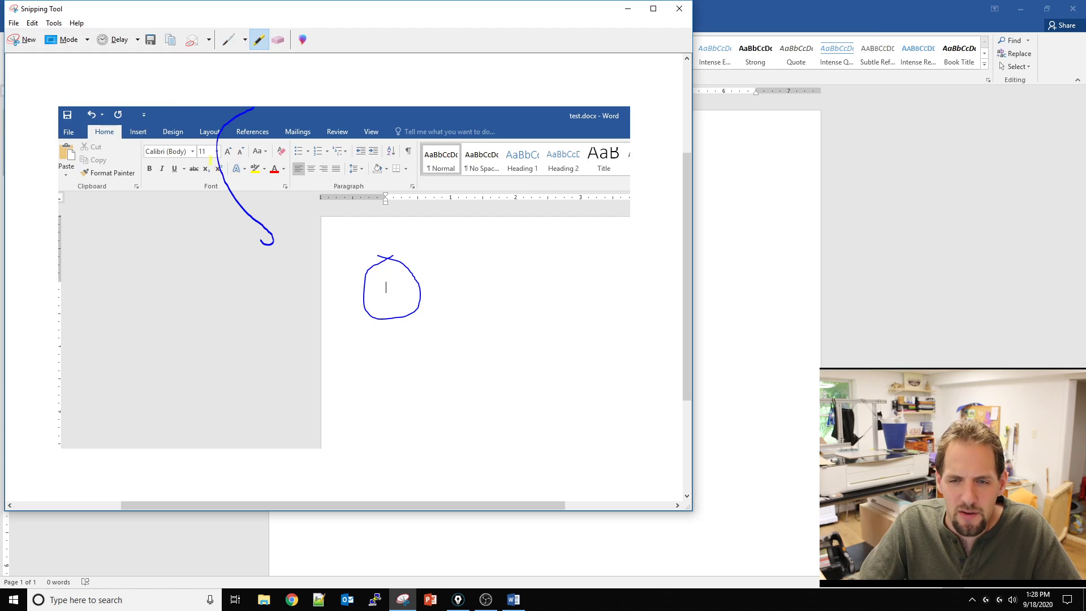
mouse_move(229, 166)
mouse_down()
mouse_move(322, 169)
mouse_move(239, 174)
mouse_move(323, 179)
mouse_up()
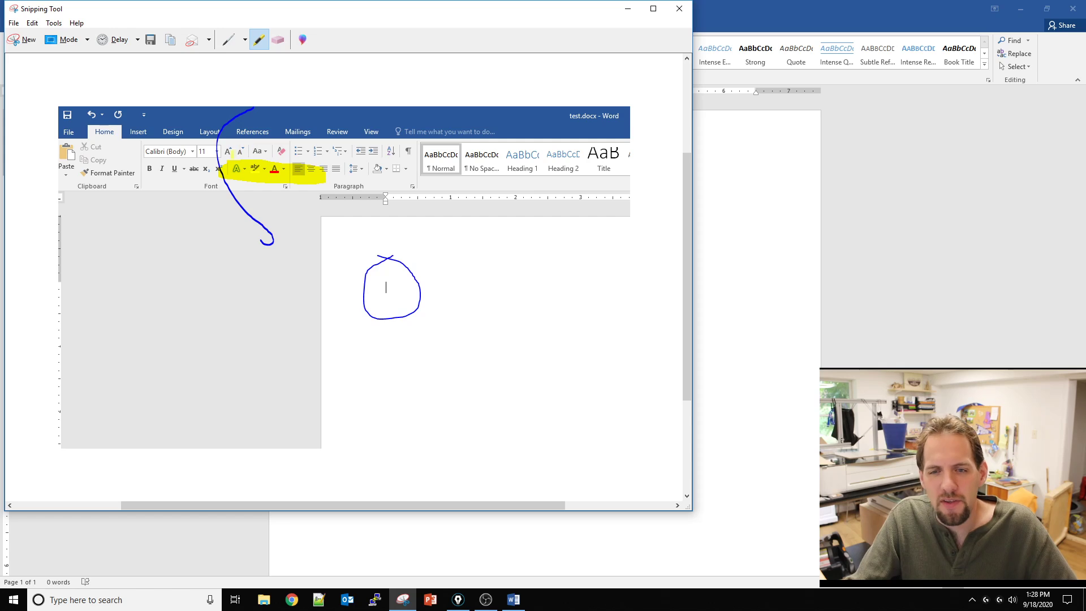
drag(231, 154, 322, 153)
mouse_move(226, 180)
mouse_down()
mouse_move(297, 191)
mouse_move(350, 182)
mouse_up()
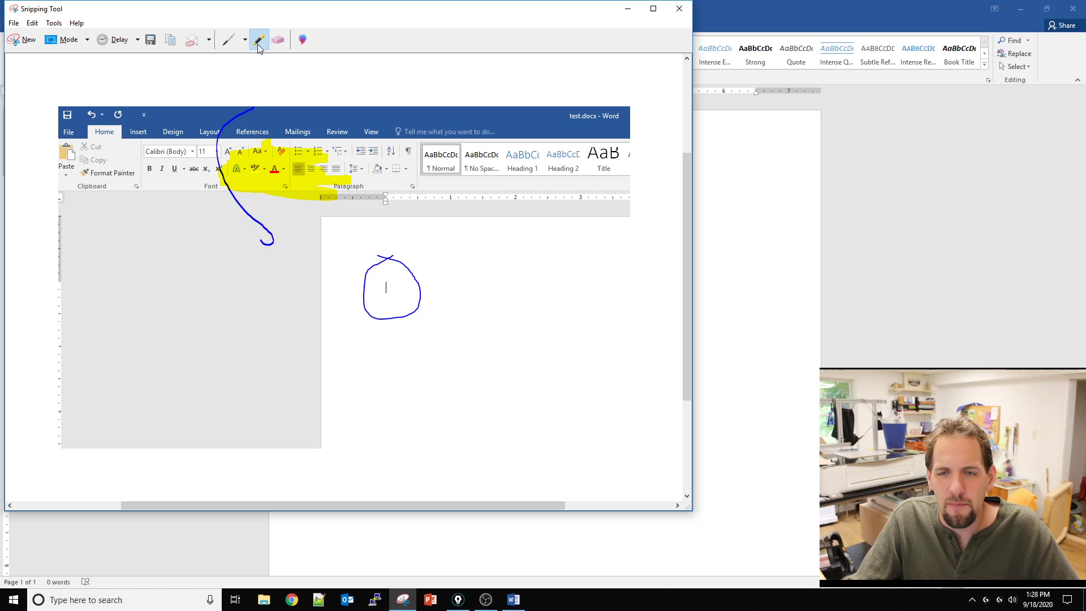
click(278, 40)
mouse_move(291, 155)
mouse_down()
mouse_move(293, 191)
mouse_move(387, 287)
mouse_up()
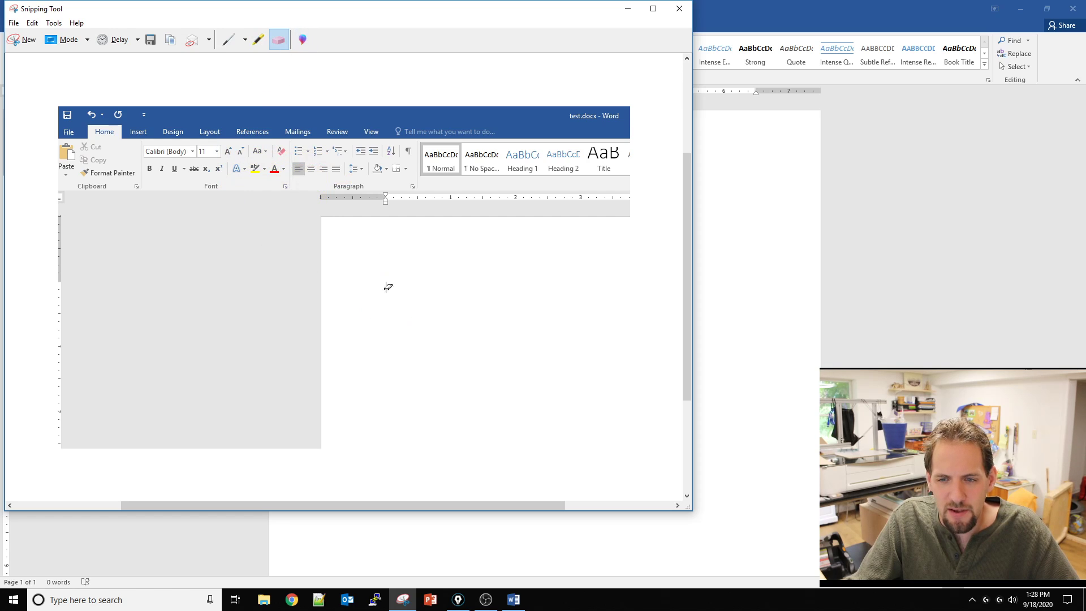
Step: Highlight the Font and Paragraph ribbon area with one continuous highlighter stroke and erase it
click(258, 41)
mouse_move(226, 152)
mouse_down()
mouse_move(348, 150)
mouse_move(221, 164)
mouse_move(348, 176)
mouse_move(243, 172)
mouse_up()
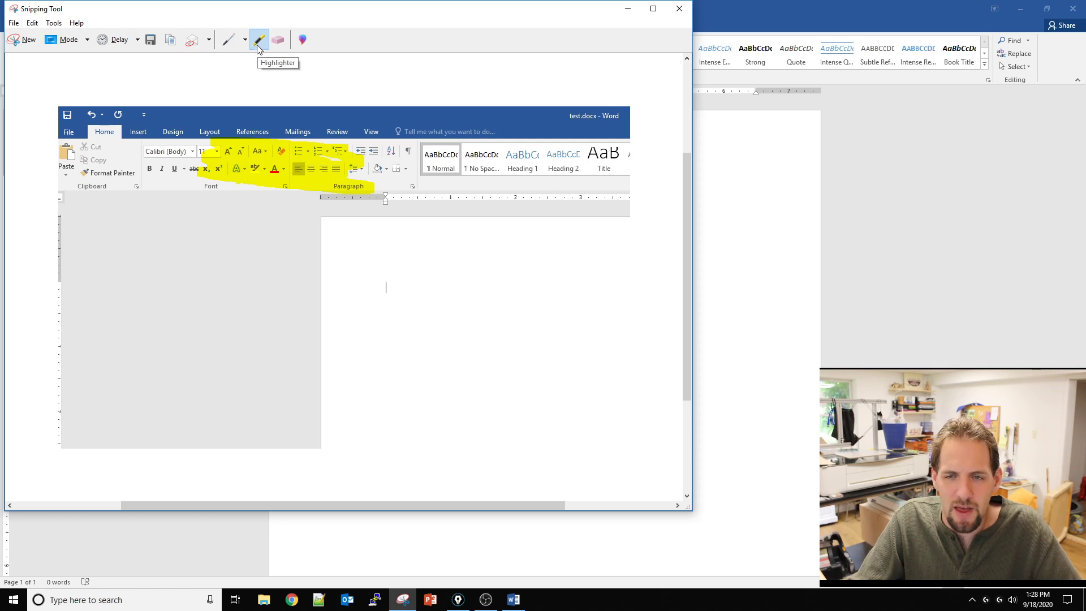
click(280, 45)
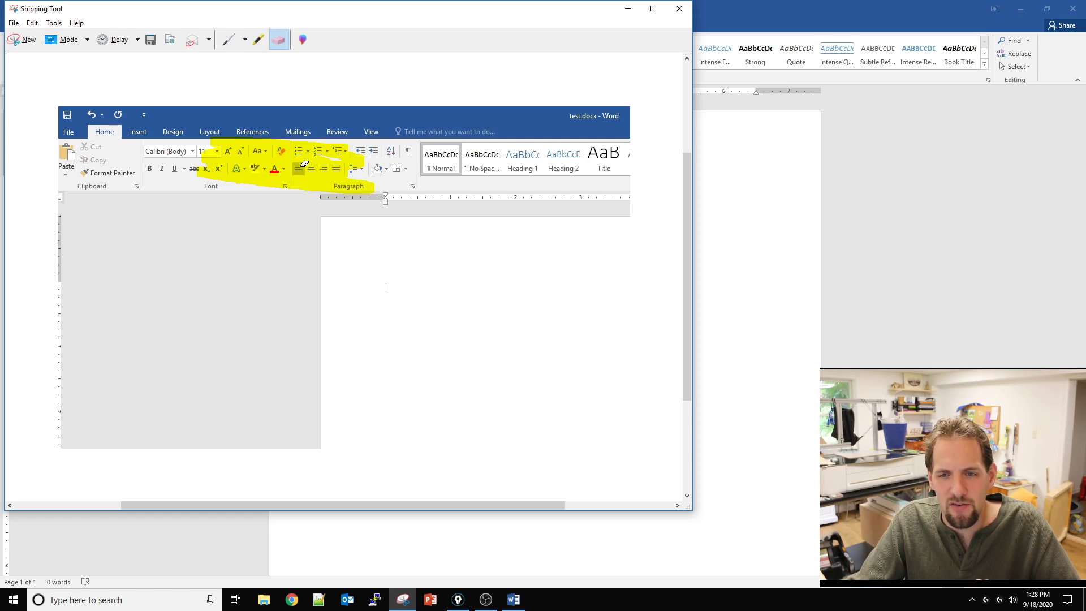
click(304, 164)
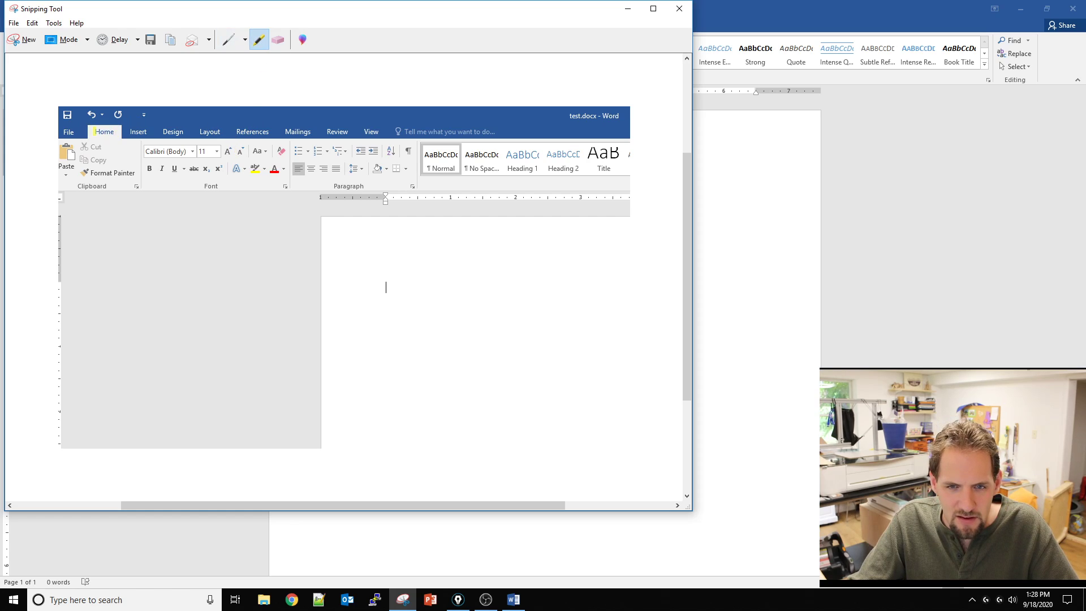
Step: Highlight the ribbon tab names from Home to View in the snip with separate strokes and erase them
drag(94, 131, 313, 132)
drag(323, 132, 384, 132)
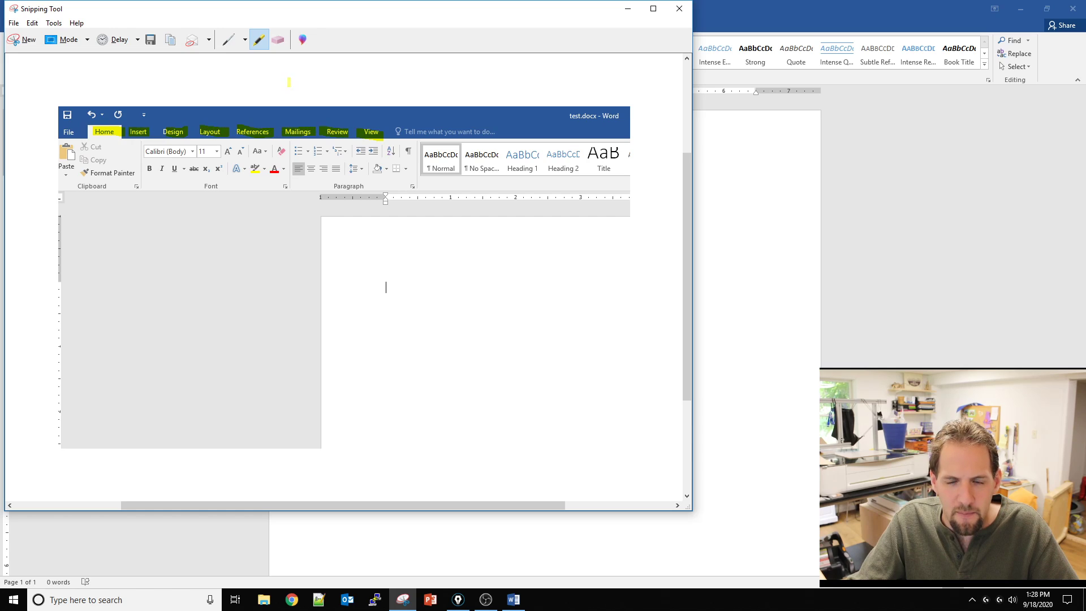
click(278, 41)
drag(251, 132, 108, 132)
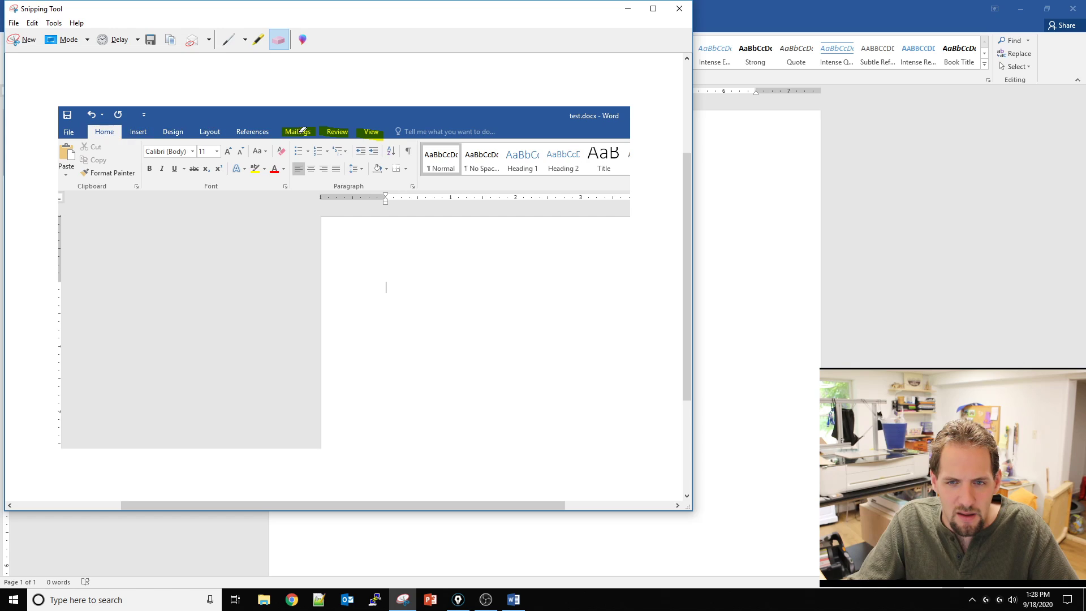
drag(286, 132, 382, 132)
Step: Highlight the row of ribbon tab names from File to View in one stroke and erase it
click(259, 39)
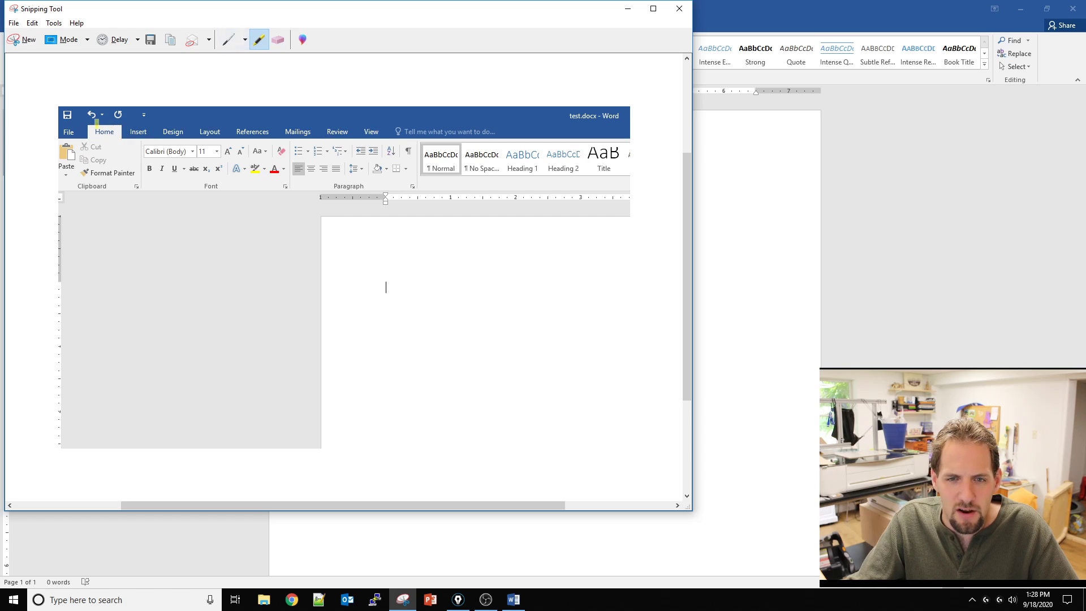
drag(59, 132, 389, 134)
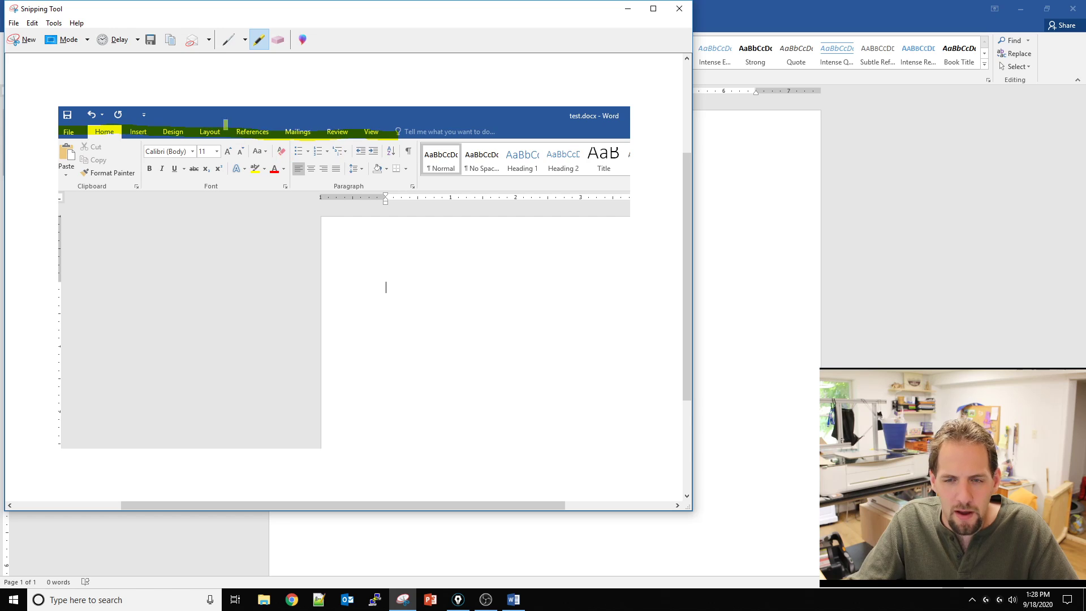
click(277, 39)
click(265, 132)
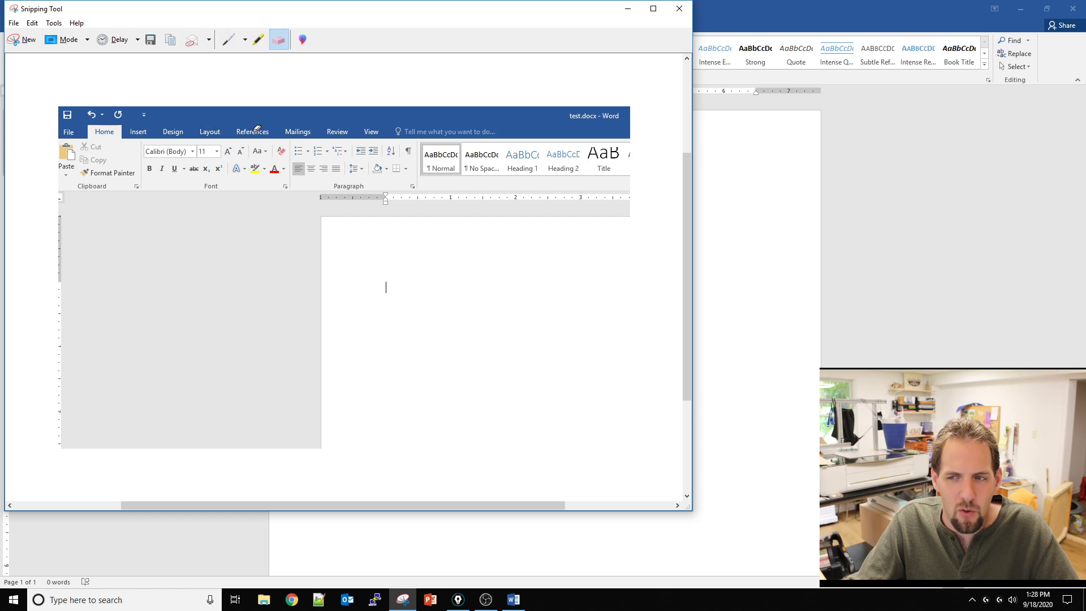
Step: Highlight the Font group of the Word ribbon in the snip with the yellow highlighter
click(258, 39)
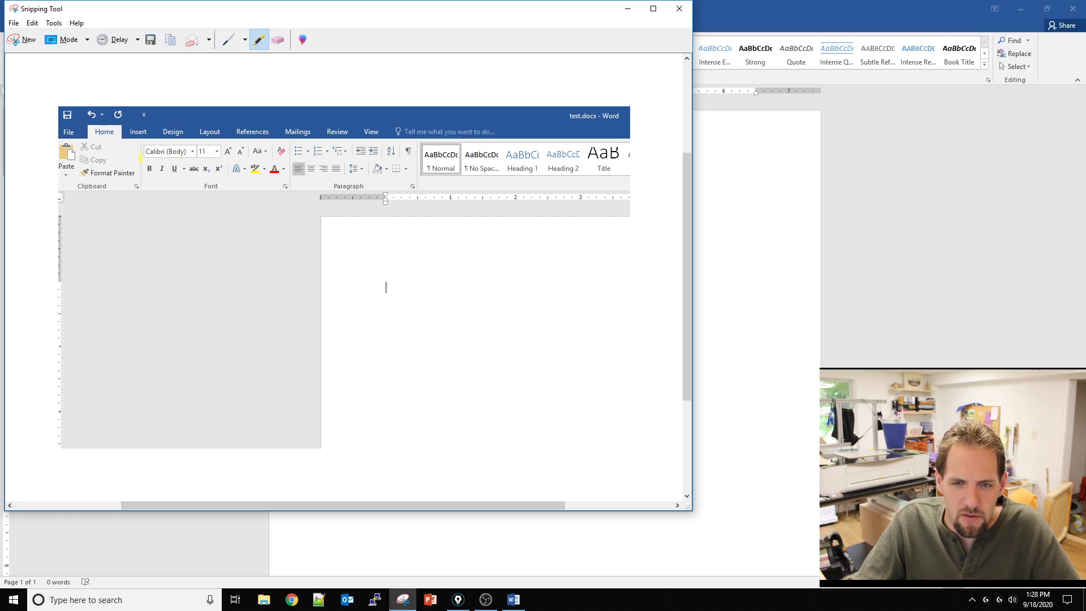
mouse_move(146, 146)
mouse_down()
mouse_move(283, 152)
mouse_move(164, 153)
mouse_move(282, 162)
mouse_move(174, 173)
mouse_move(283, 169)
mouse_move(127, 187)
mouse_move(271, 187)
mouse_up()
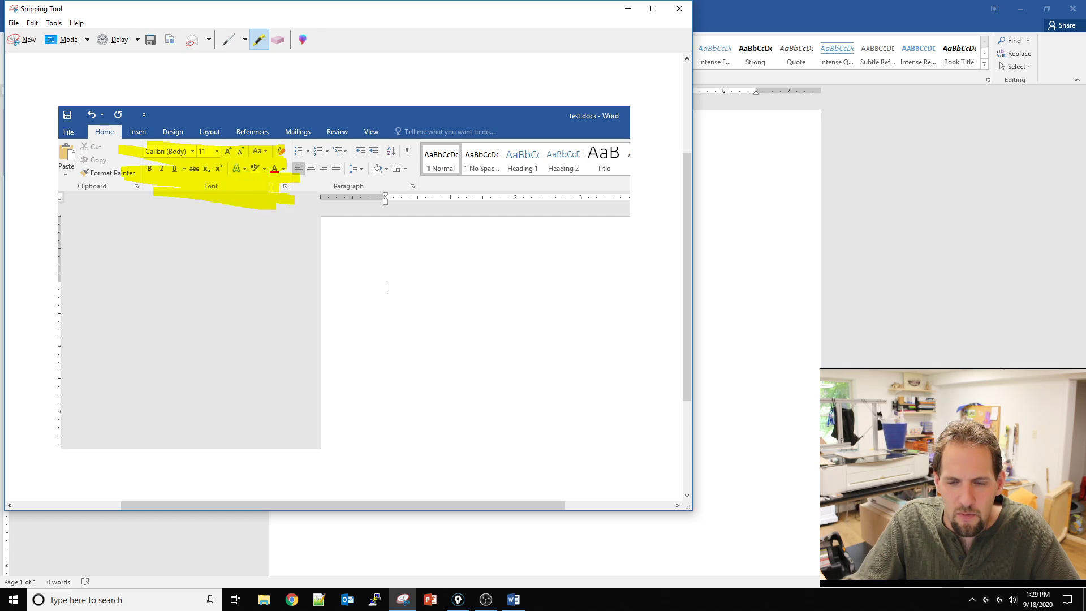
drag(217, 138, 284, 164)
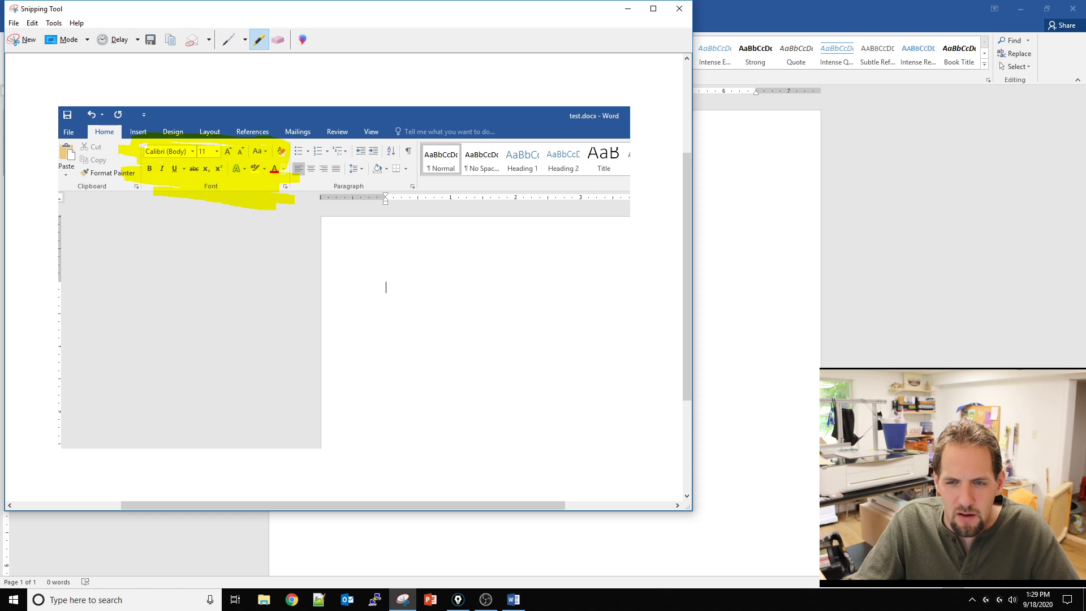
Step: Browse to the Classes folder, save the highlighted snip as Capture.PNG, and close Snipping Tool
click(151, 39)
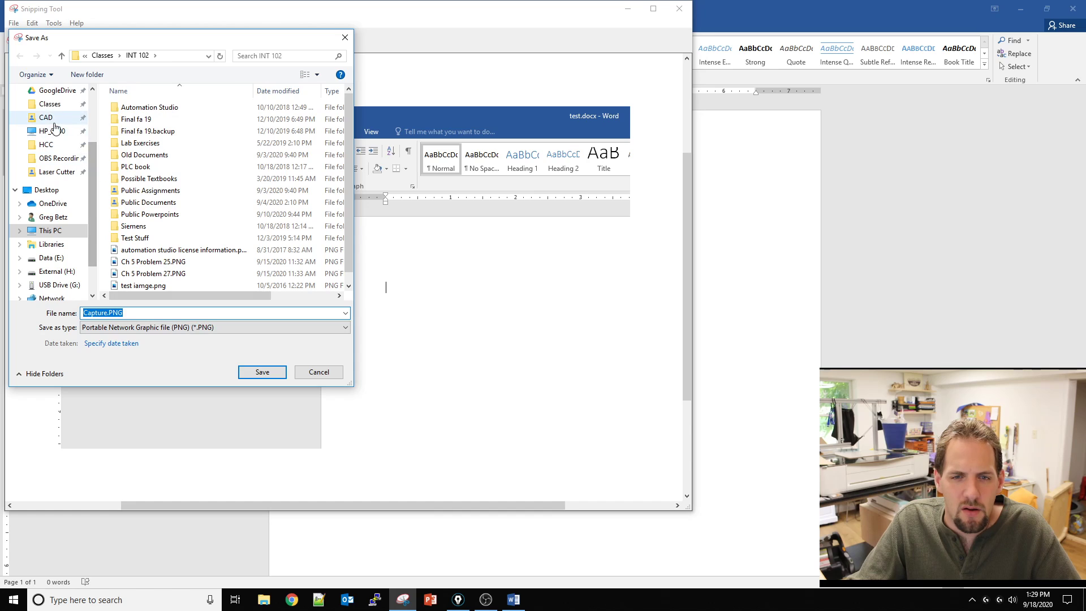
click(50, 103)
click(62, 118)
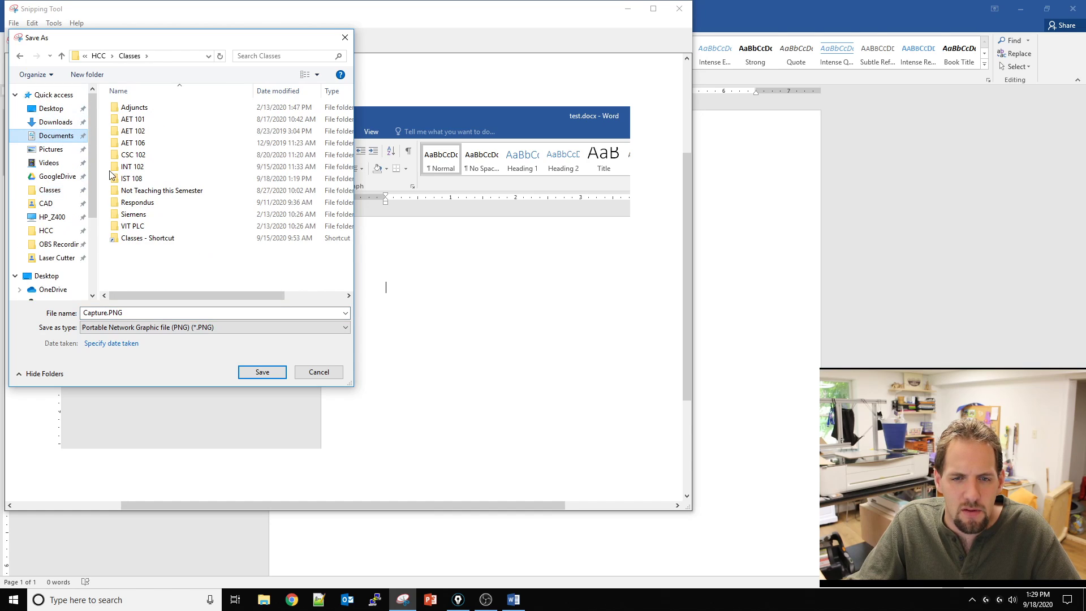
click(262, 372)
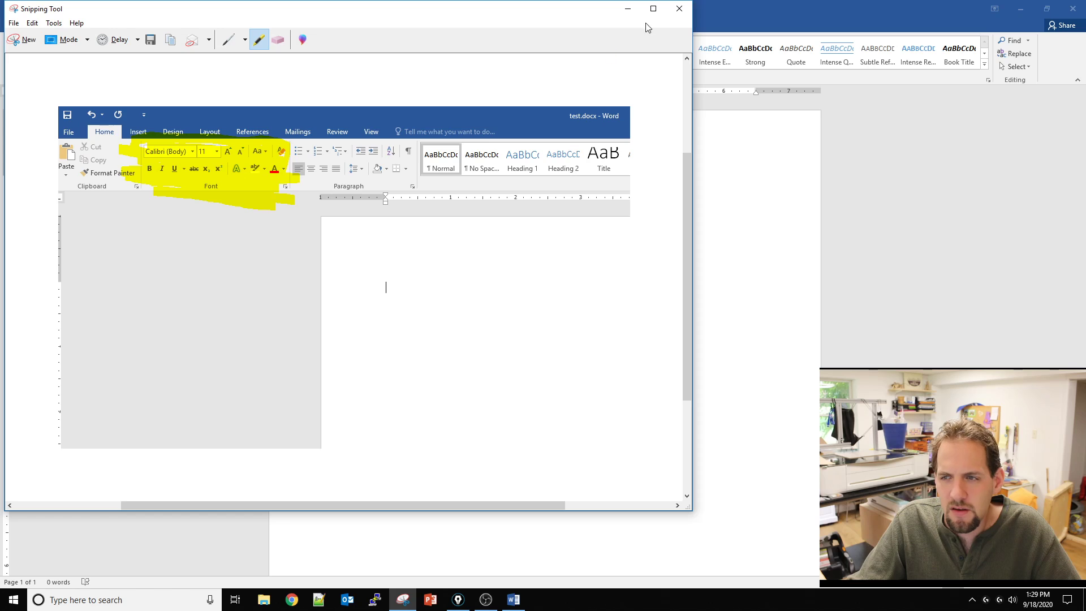
click(677, 9)
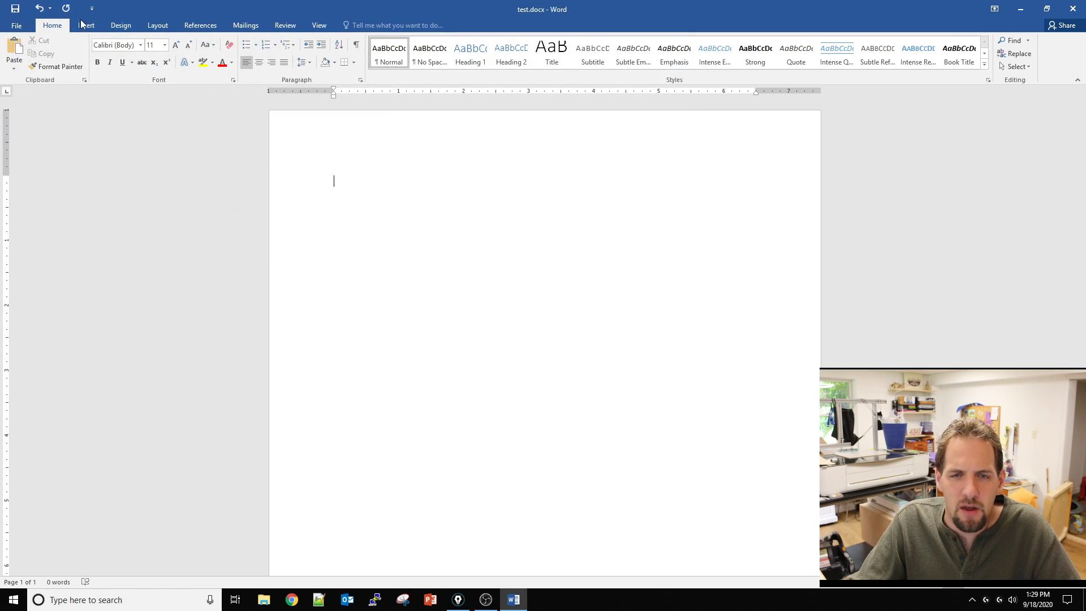
Step: Insert the picture Capture.PNG from the Documents folder into the document, and delete it from the page
click(86, 26)
click(121, 54)
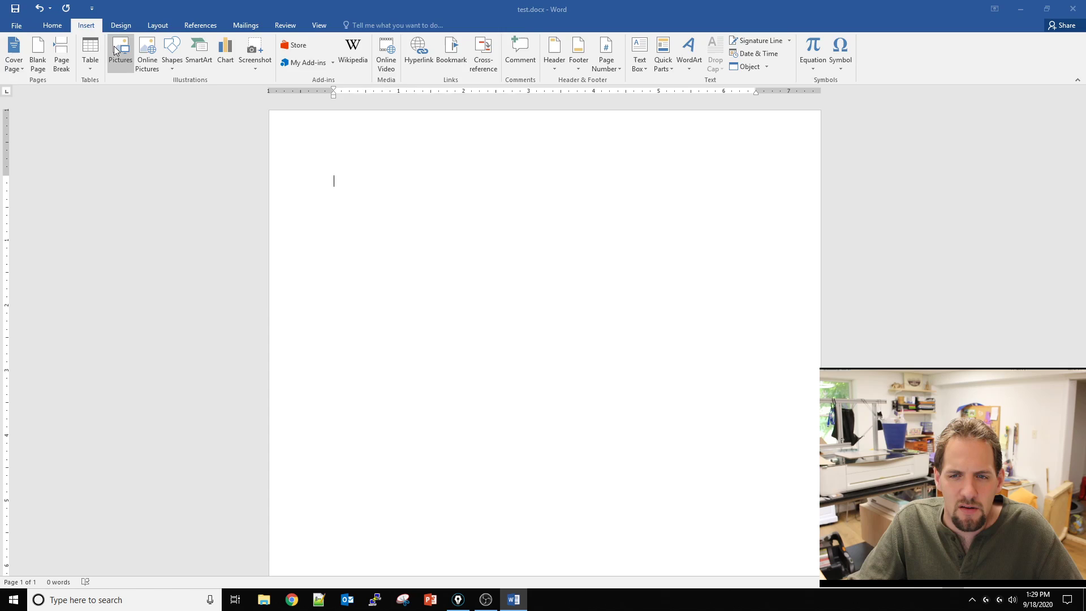
scroll(72, 110, up, 5)
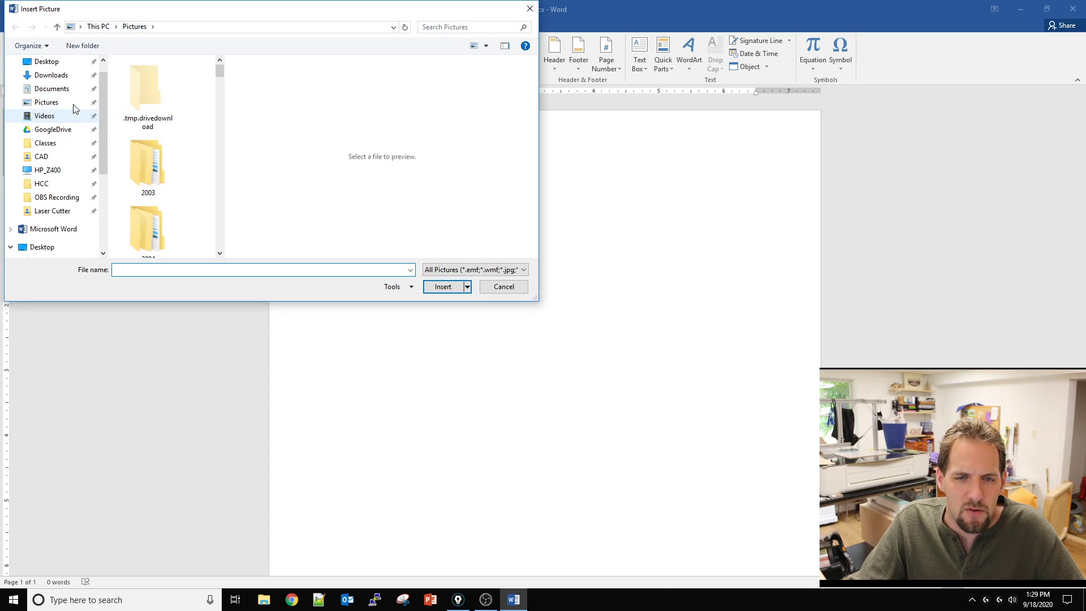
click(65, 108)
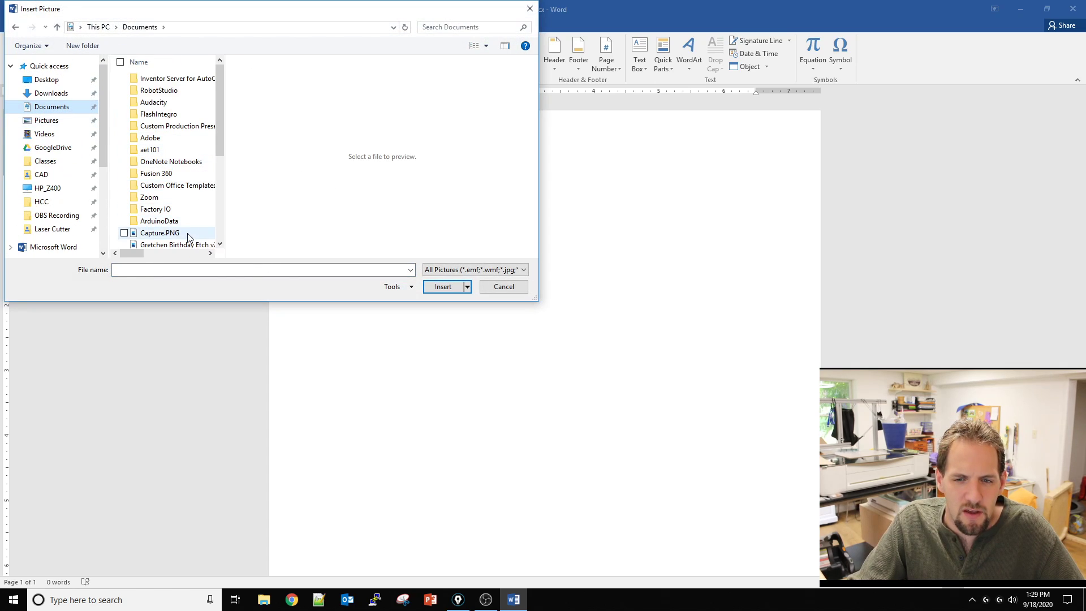
click(170, 233)
click(427, 285)
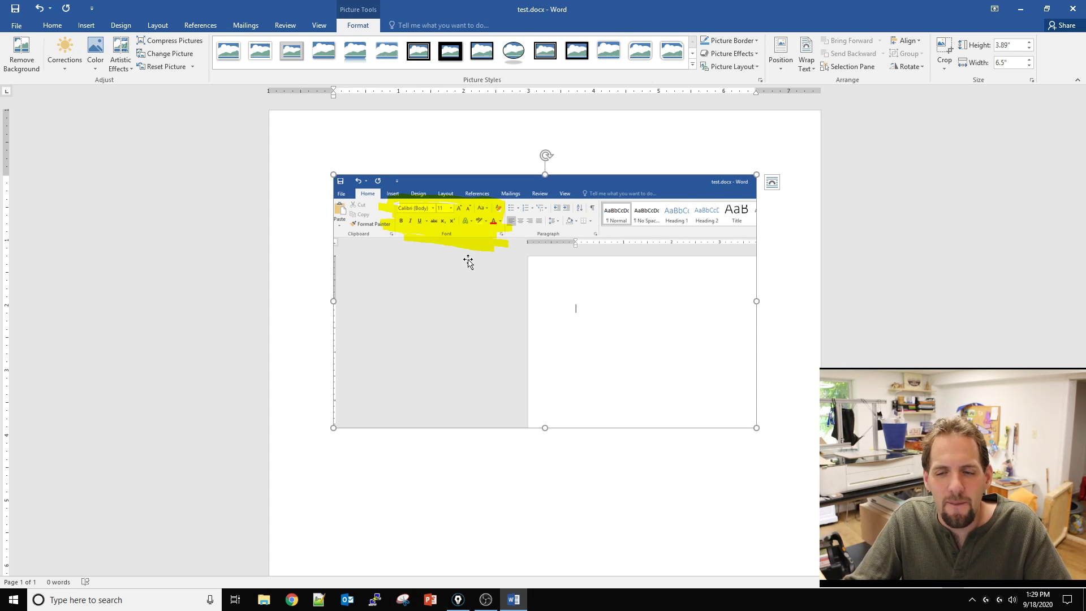
key(Delete)
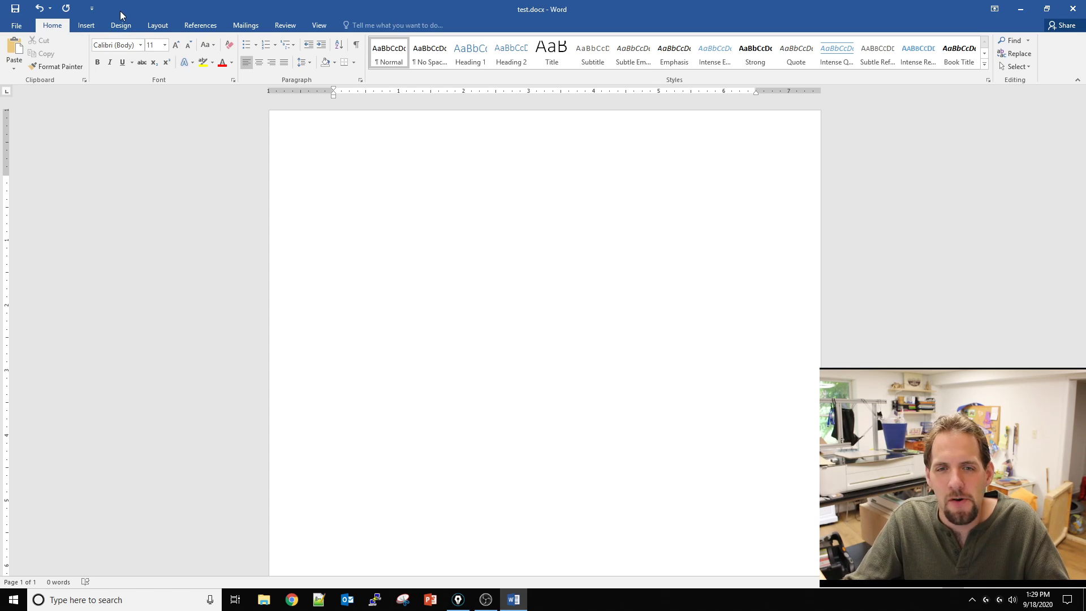
Step: Insert a screenshot of the open OBS window into the blank document
click(87, 25)
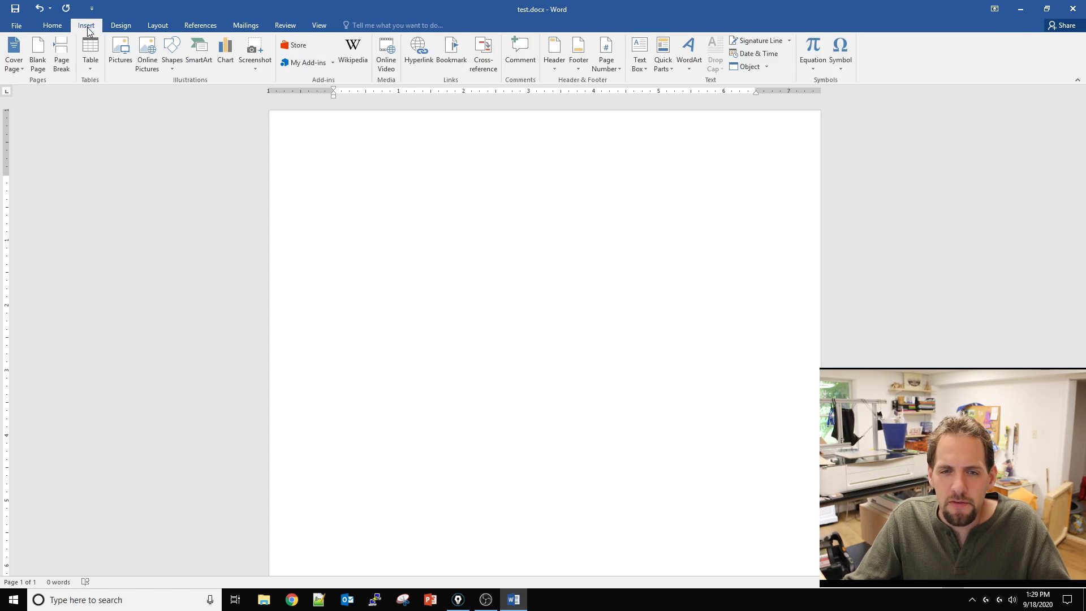
click(252, 70)
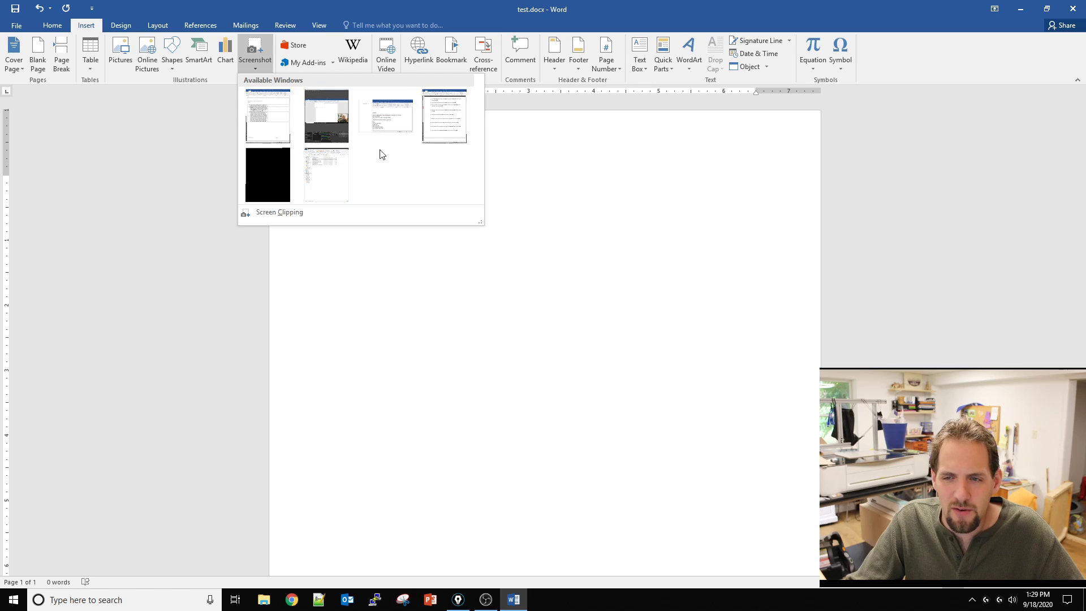
click(321, 140)
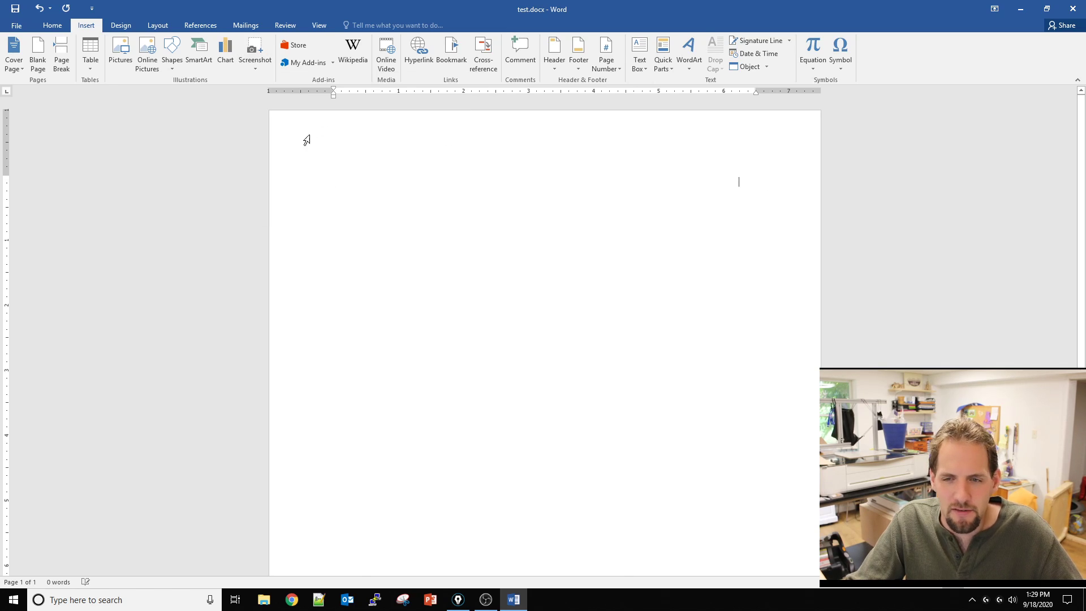
scroll(221, 274, down, 5)
scroll(224, 276, up, 4)
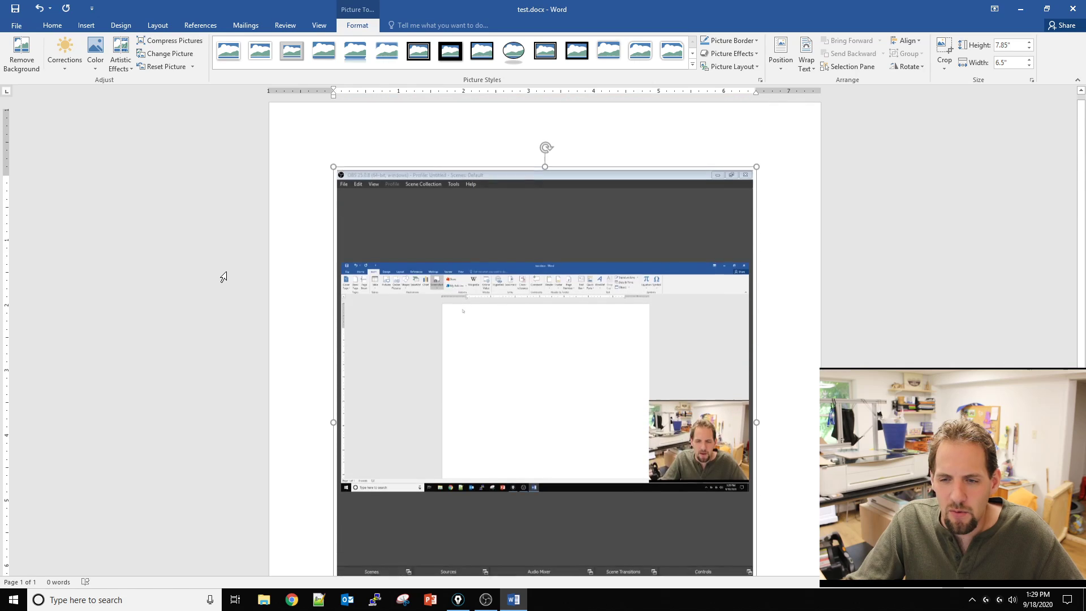
Step: Replace the selected screenshot with a screen clipping of the desktop's lower-right corner, about 2.94" wide by 2.83" high, and deselect it
click(86, 26)
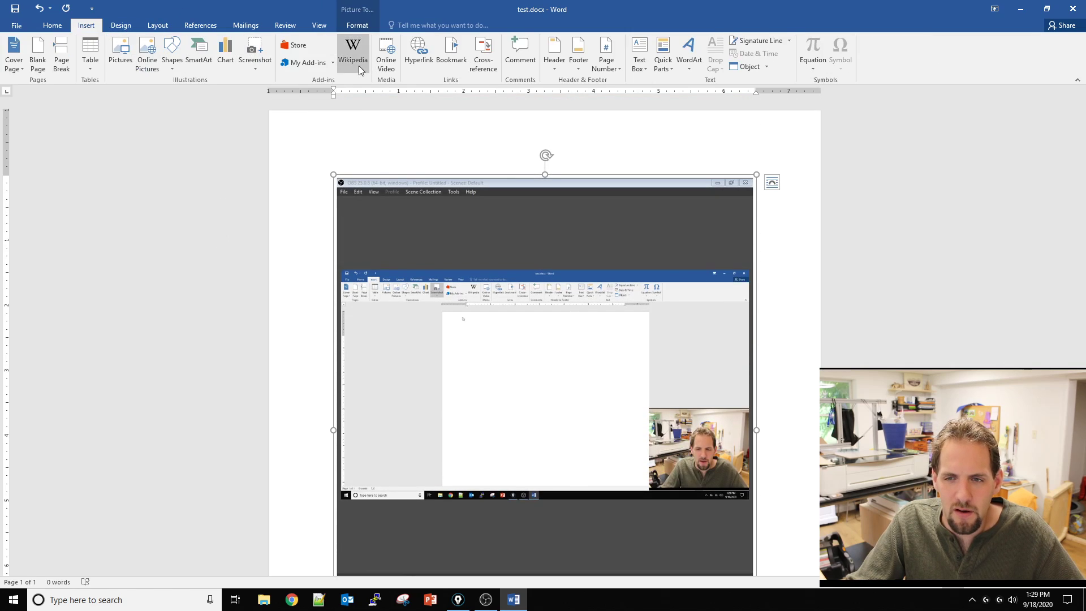
click(255, 56)
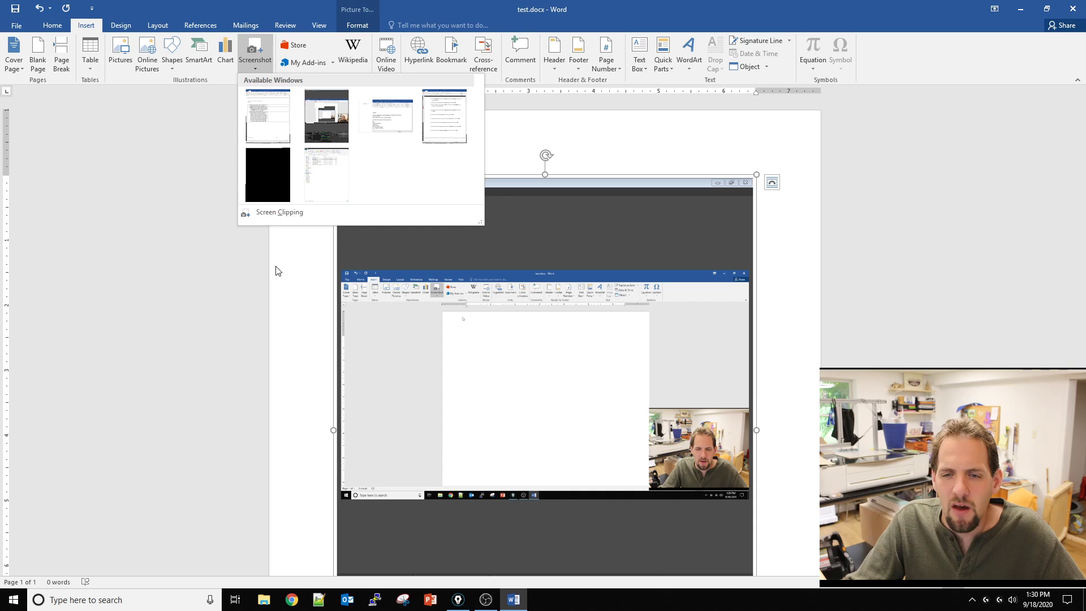
click(279, 212)
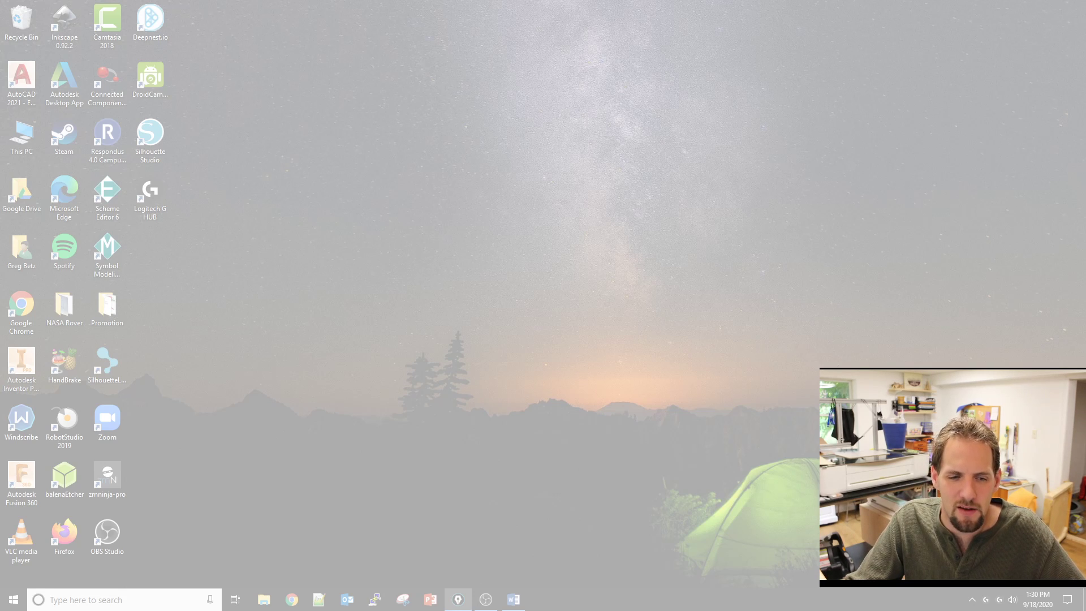
drag(795, 332, 1085, 610)
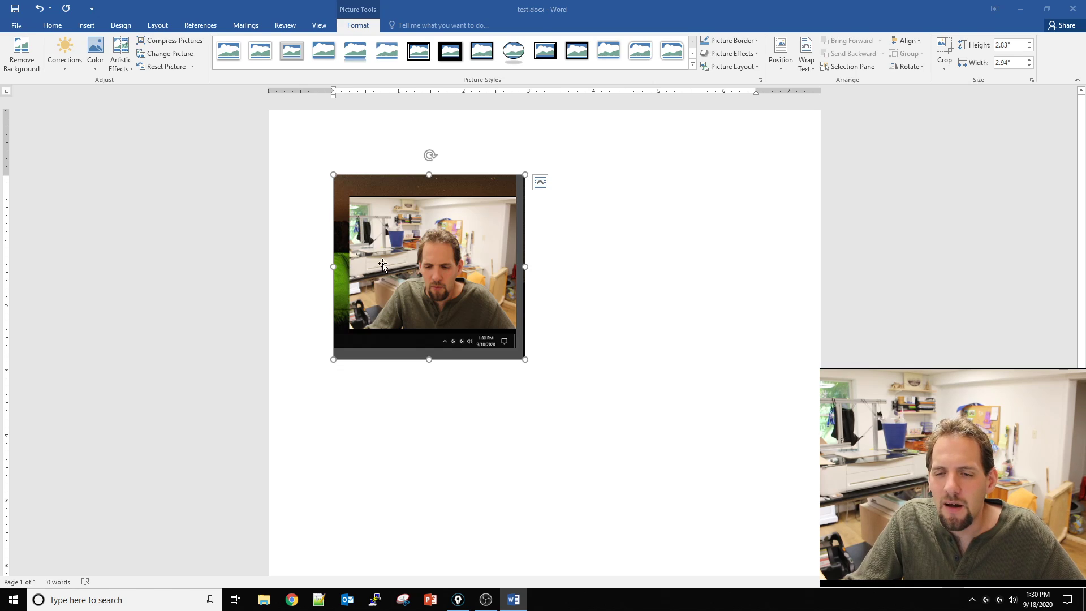
click(546, 266)
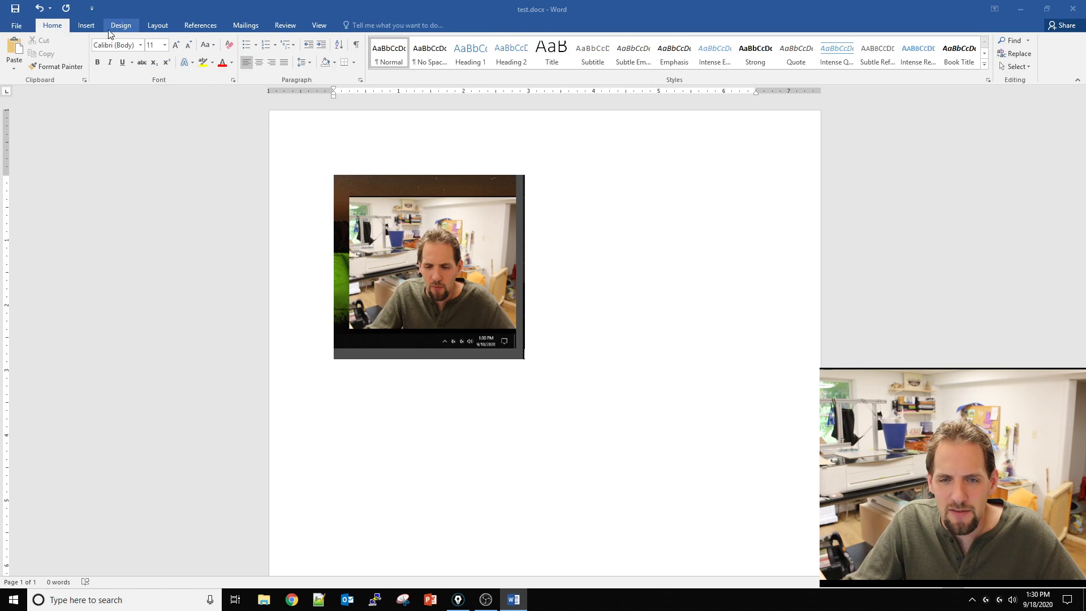
click(86, 25)
click(148, 52)
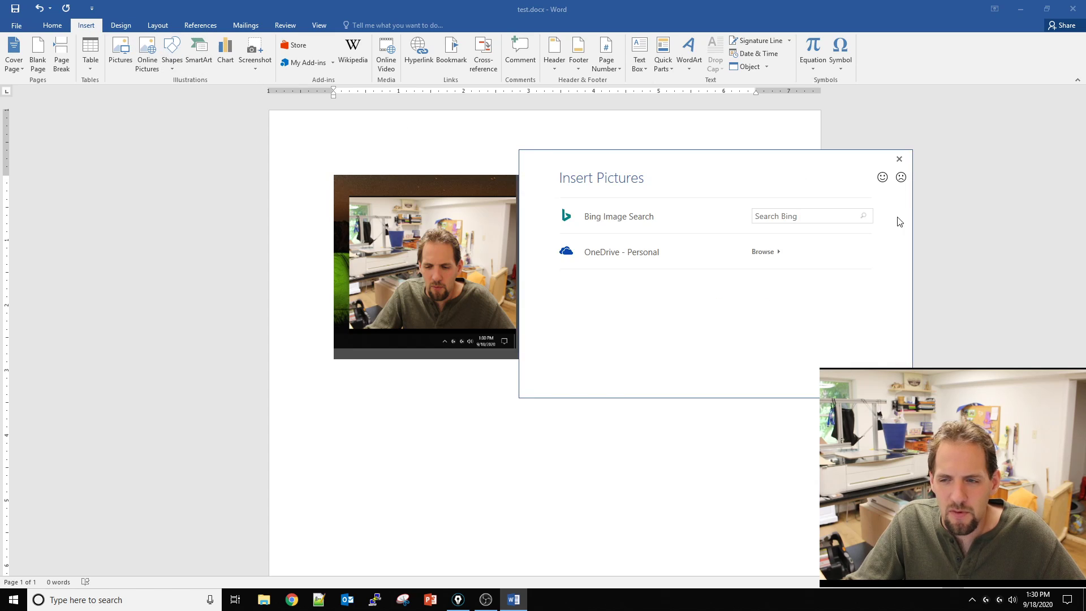
click(898, 160)
Step: Open the gallery of shapes that can be inserted into the document
click(171, 52)
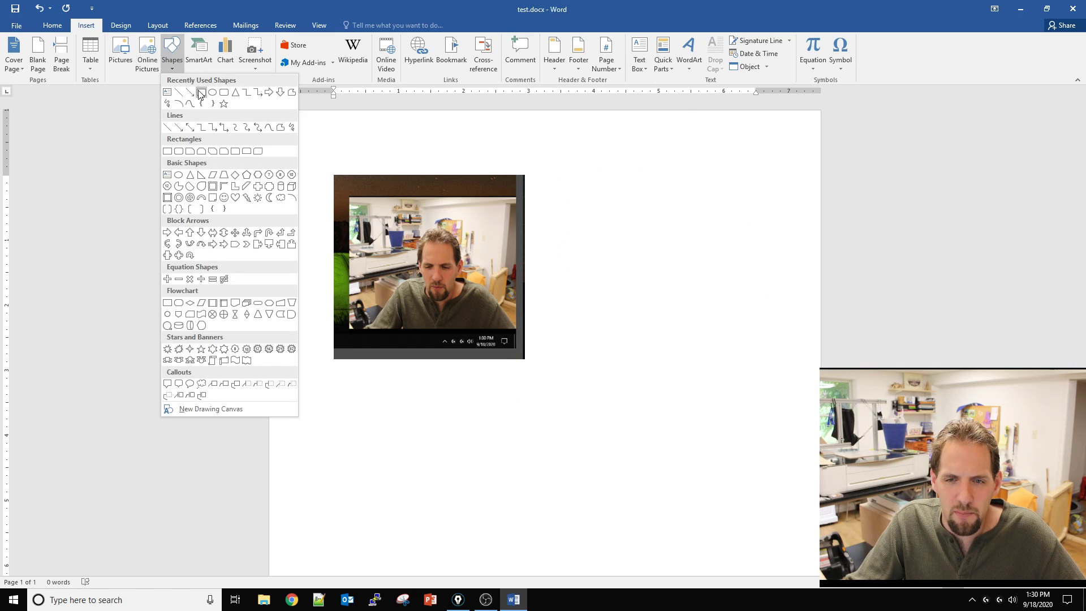